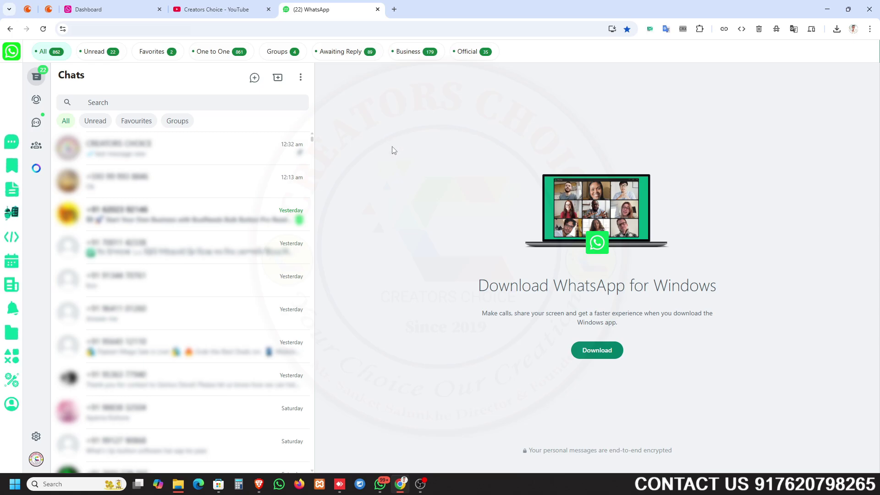
key(ctrl+3)
drag(146, 156, 215, 159)
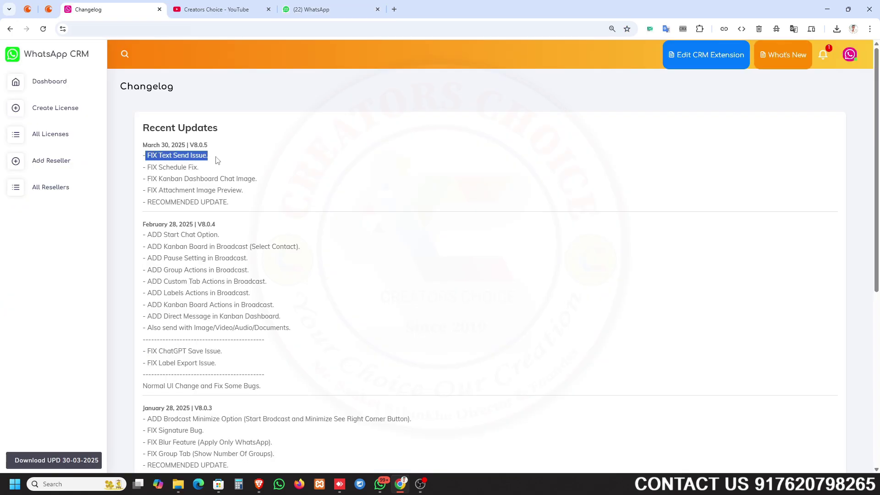
click(215, 160)
drag(146, 170, 186, 168)
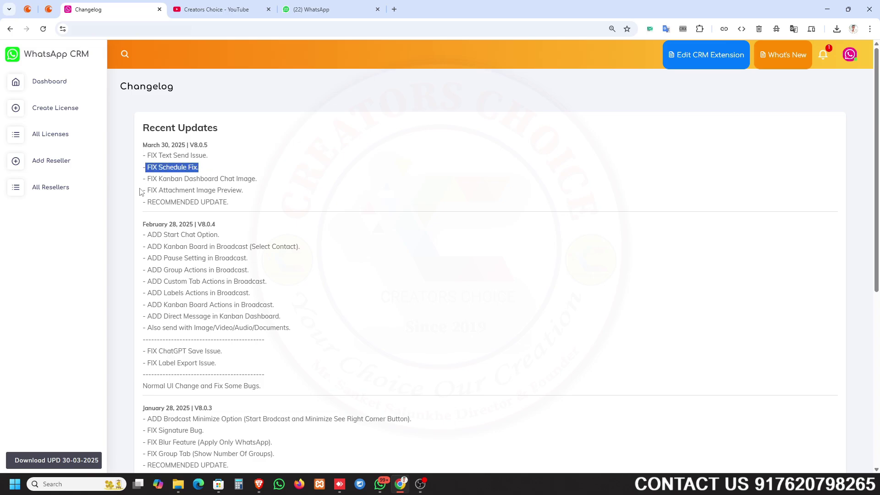
drag(147, 180, 260, 182)
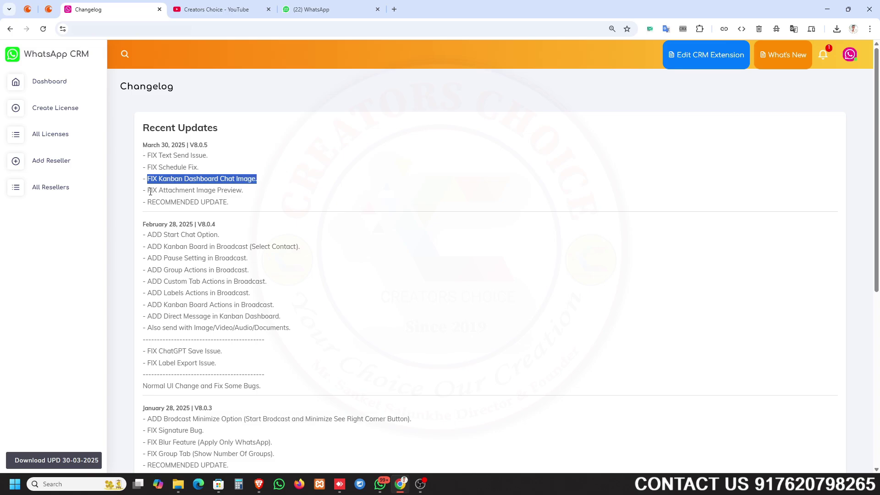
drag(147, 192, 245, 196)
click(251, 194)
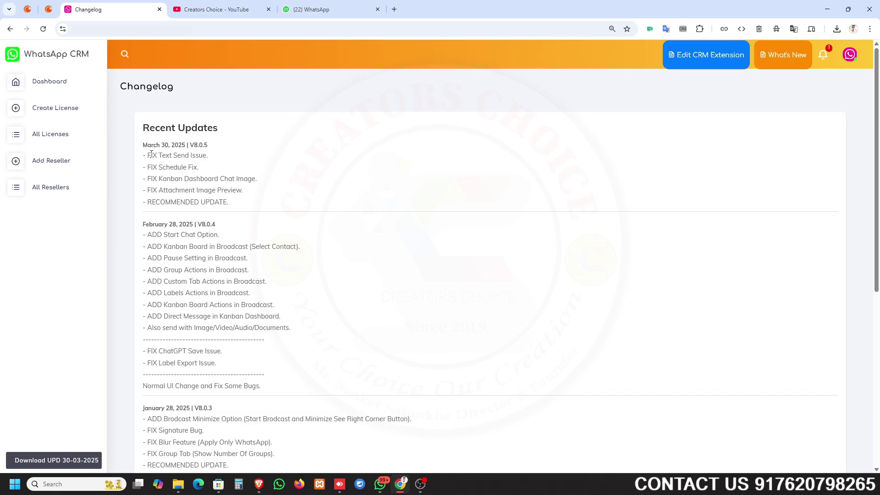
drag(145, 146, 235, 202)
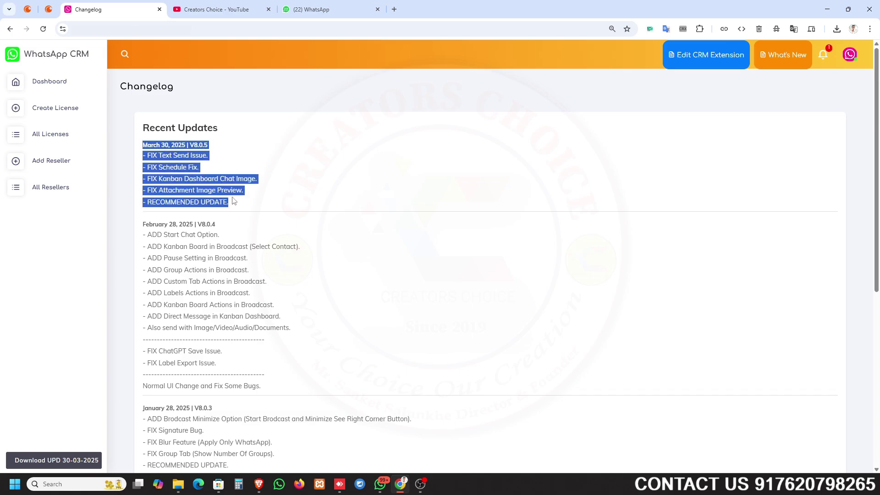
click(286, 10)
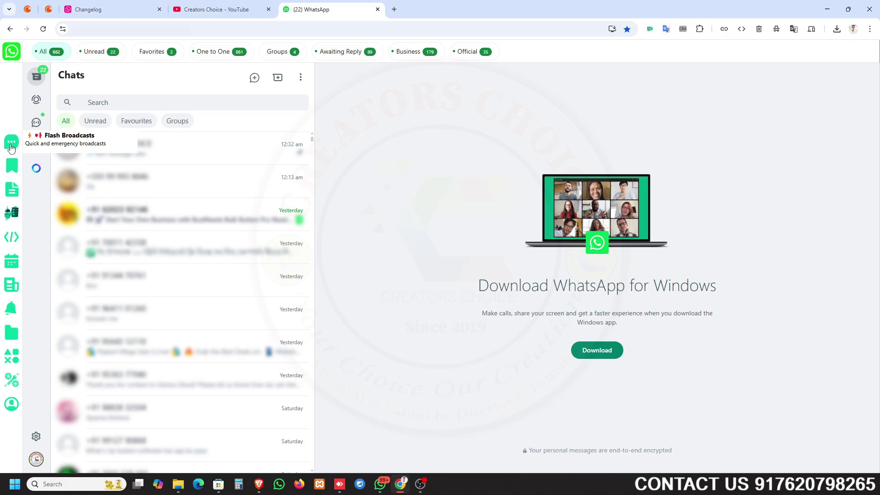
click(36, 121)
click(406, 149)
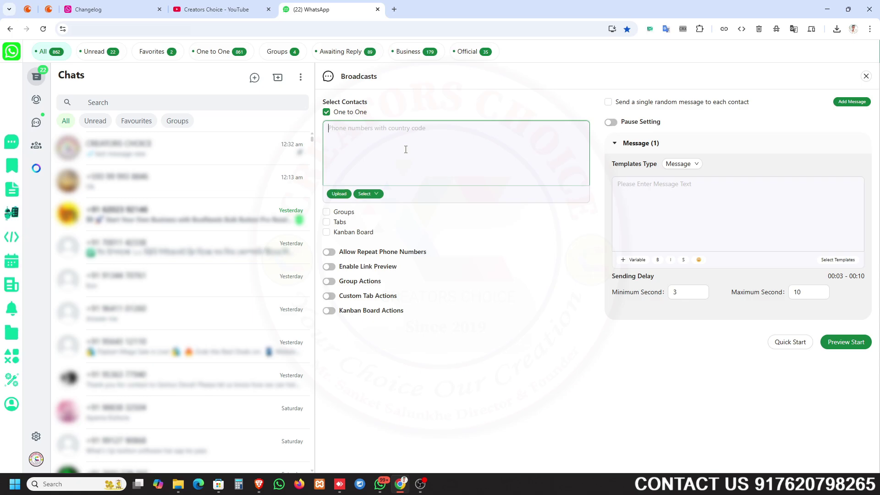
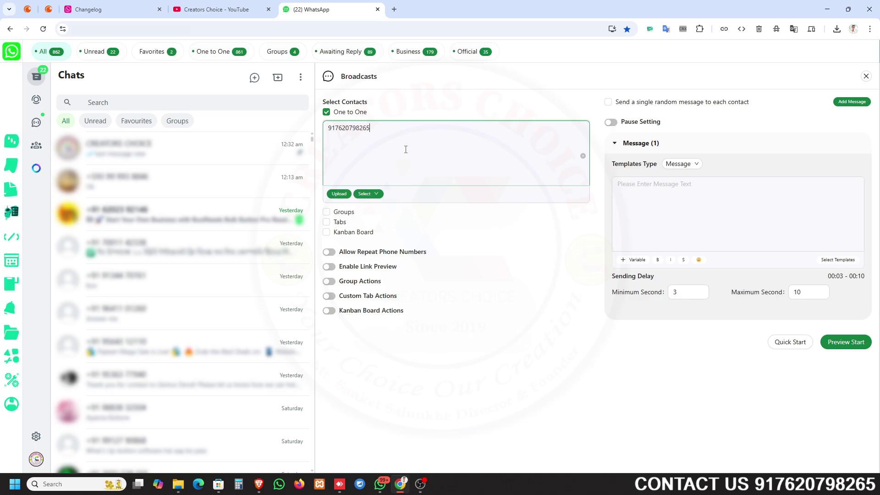
click(621, 180)
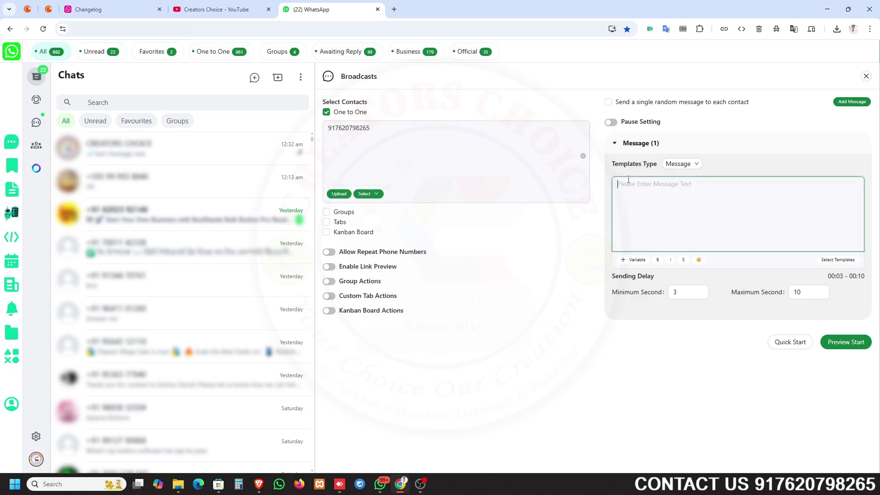
text(test)
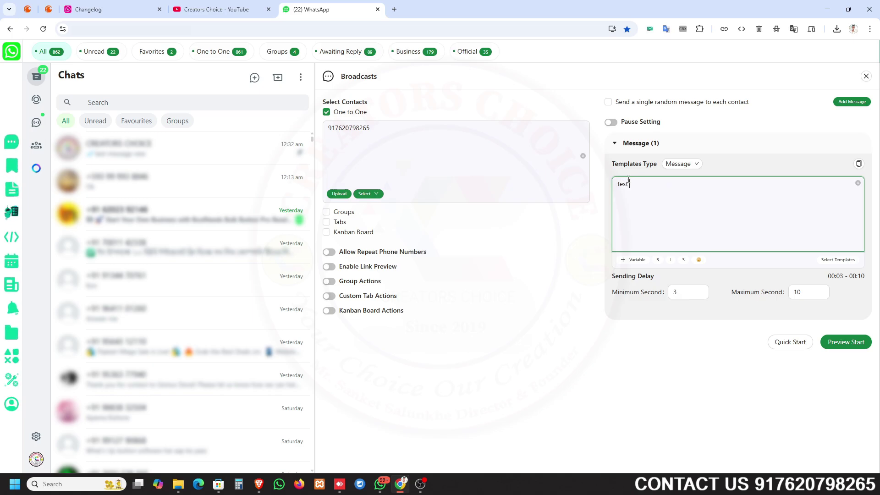
text( mess)
text(age)
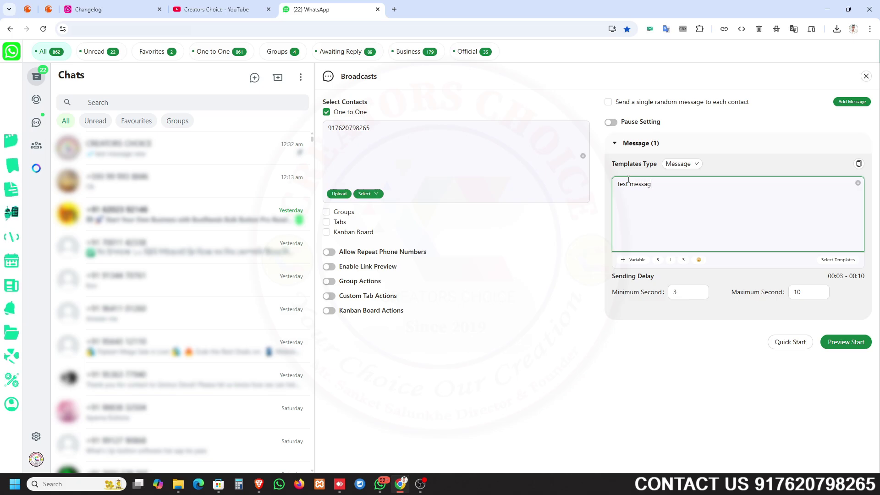
click(784, 348)
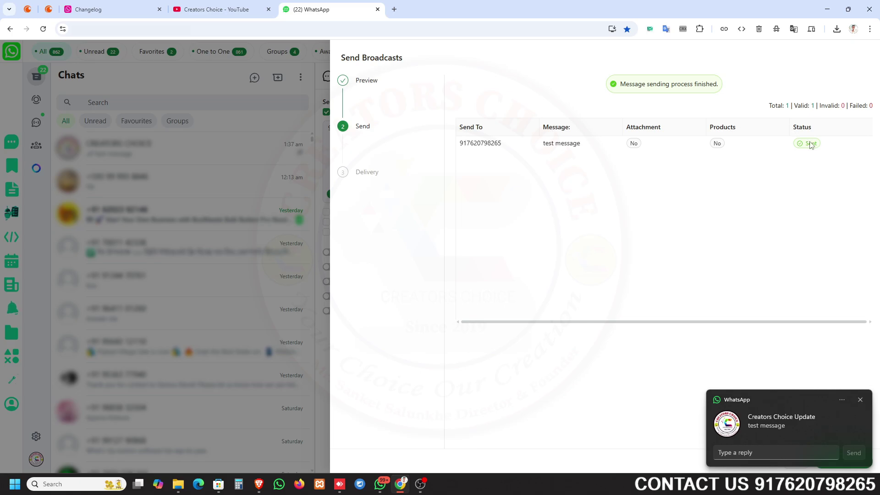
click(858, 402)
click(796, 461)
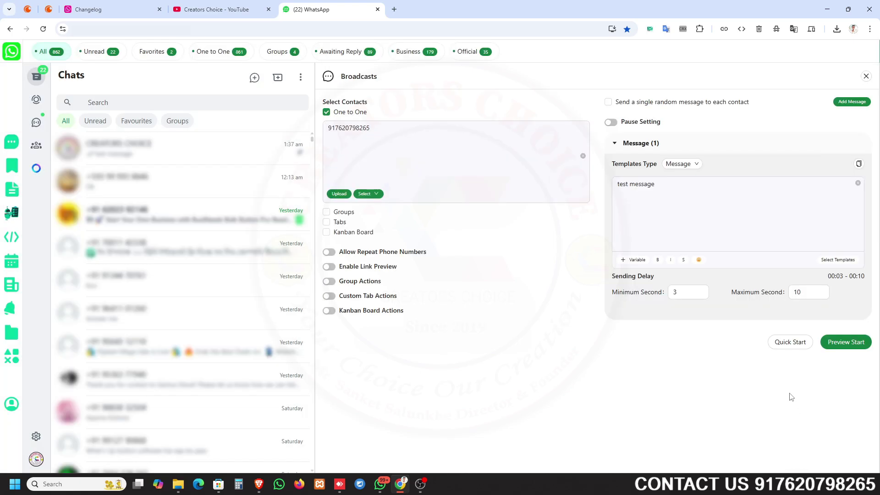
Step: Start a new named scheduled broadcast with the groups, tabs and Kanban Board targets unticked
click(12, 236)
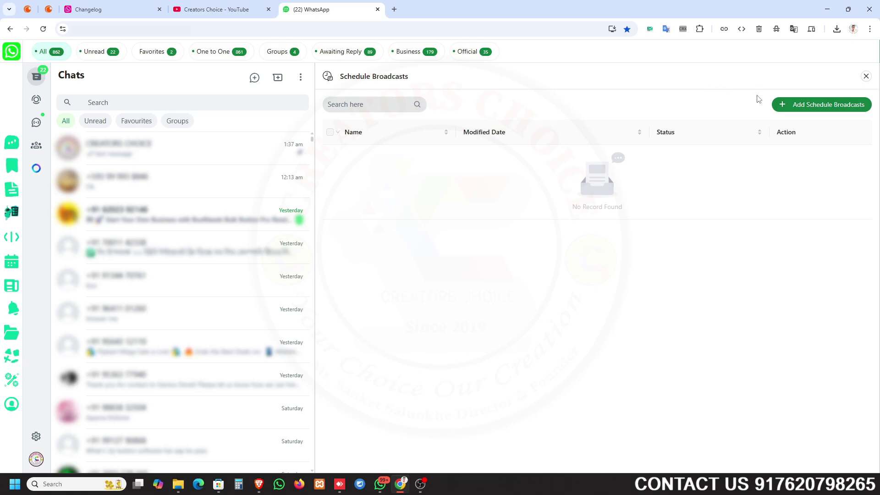
click(794, 104)
click(562, 102)
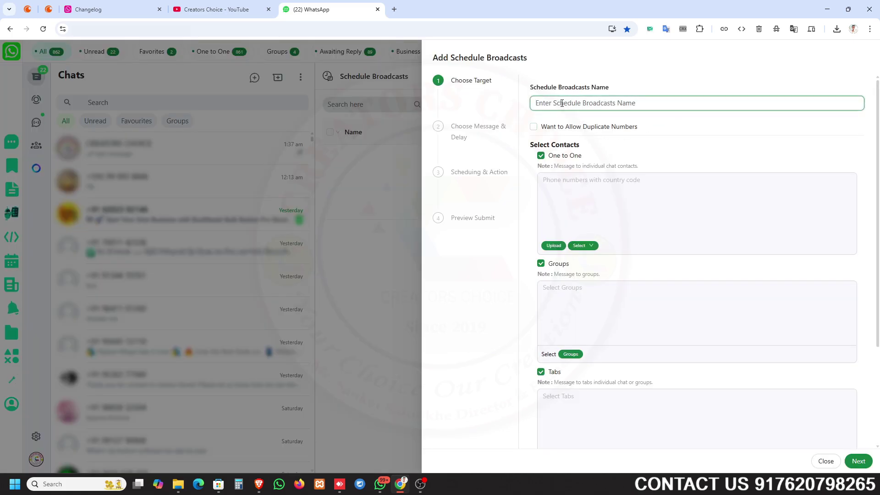
text(test)
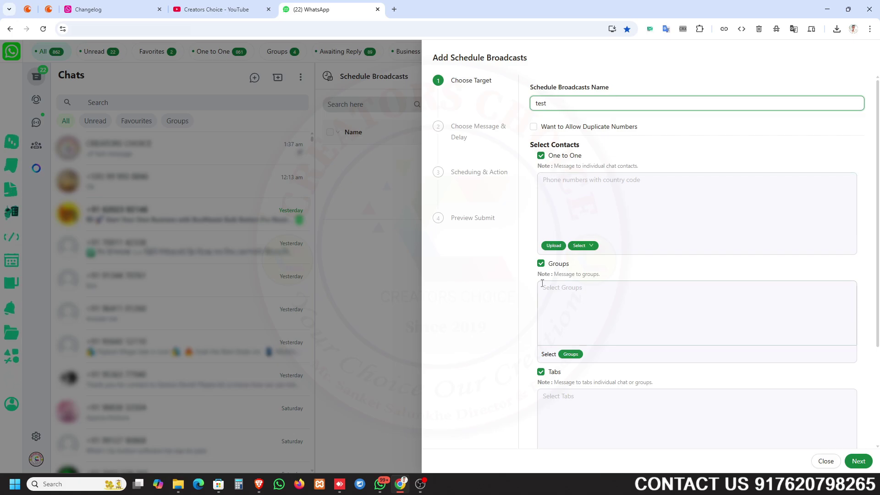
click(541, 263)
click(540, 283)
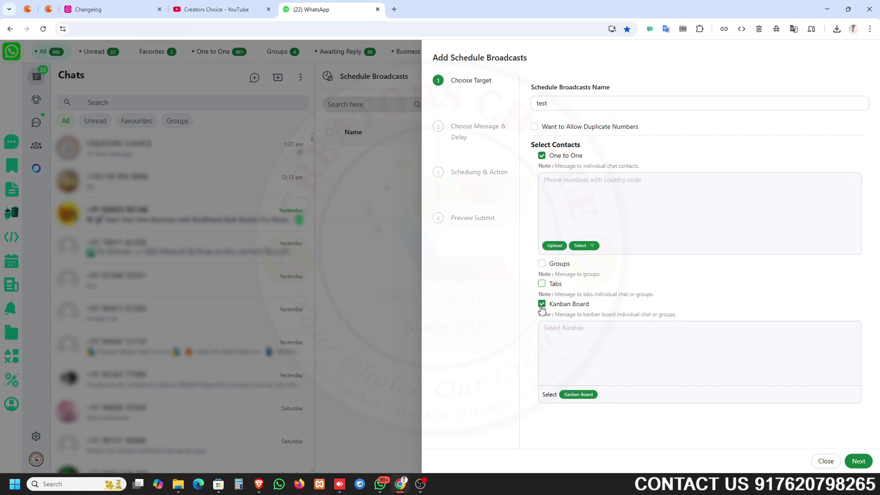
click(541, 304)
Step: Enter the recipient phone number and write the message 'test message new'
click(557, 183)
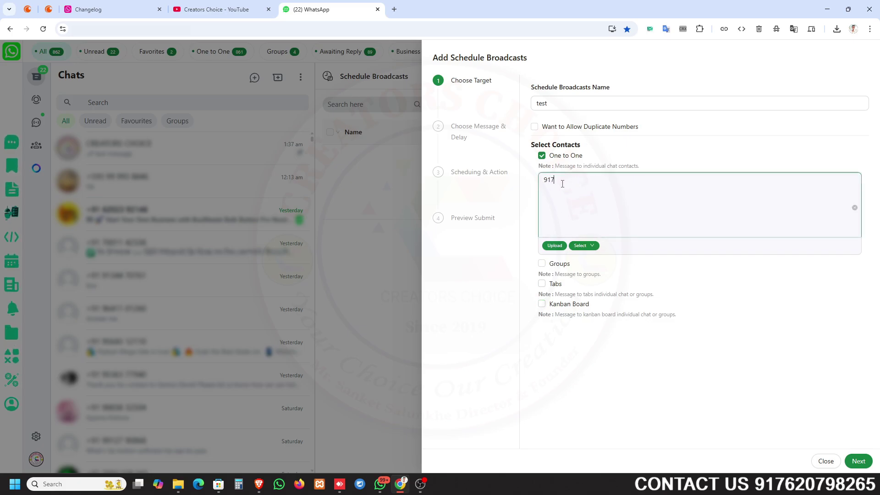
click(858, 462)
click(604, 161)
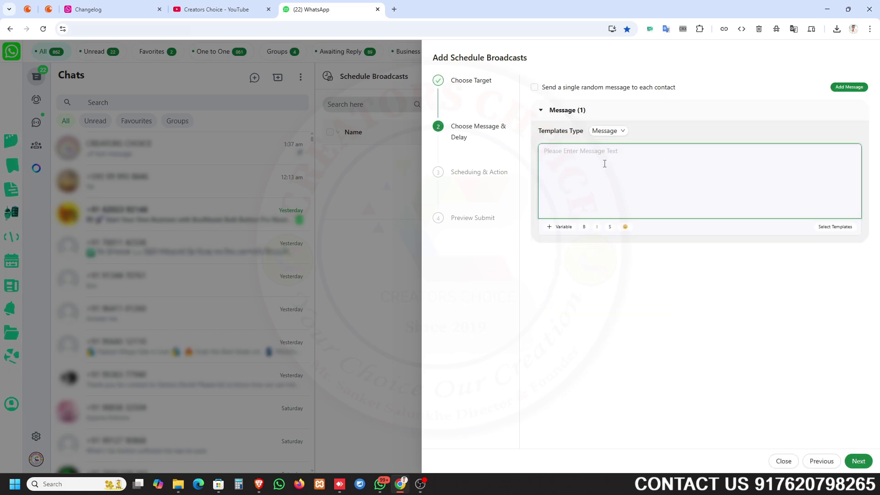
text(te)
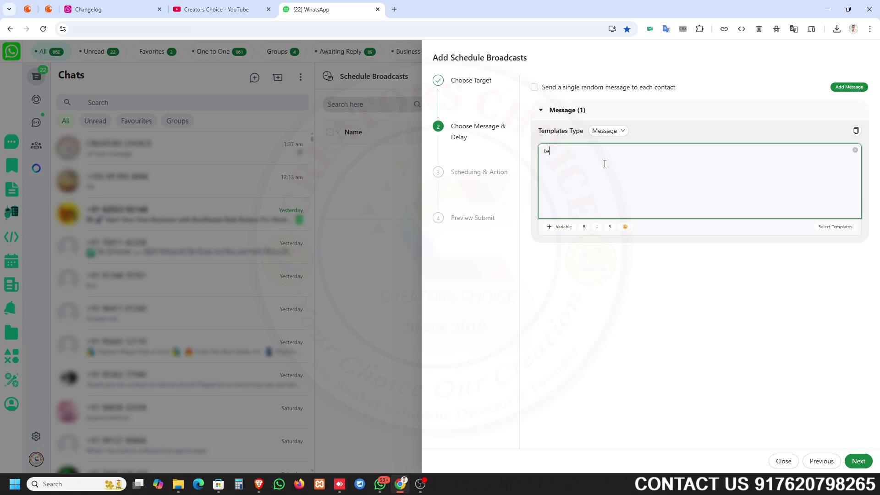
text(st m)
text(ess)
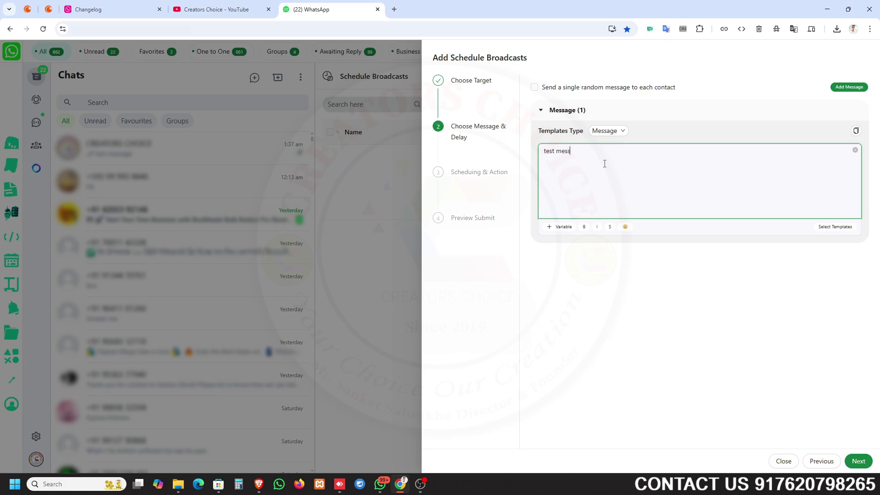
text(age new)
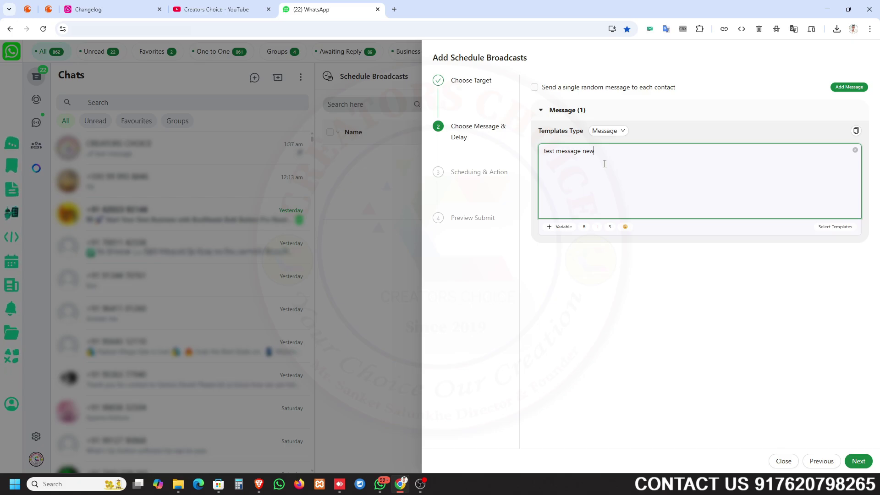
Step: Set a 3–10 second delay on Scheduling & Action, keeping Once and Immediate Start
click(858, 461)
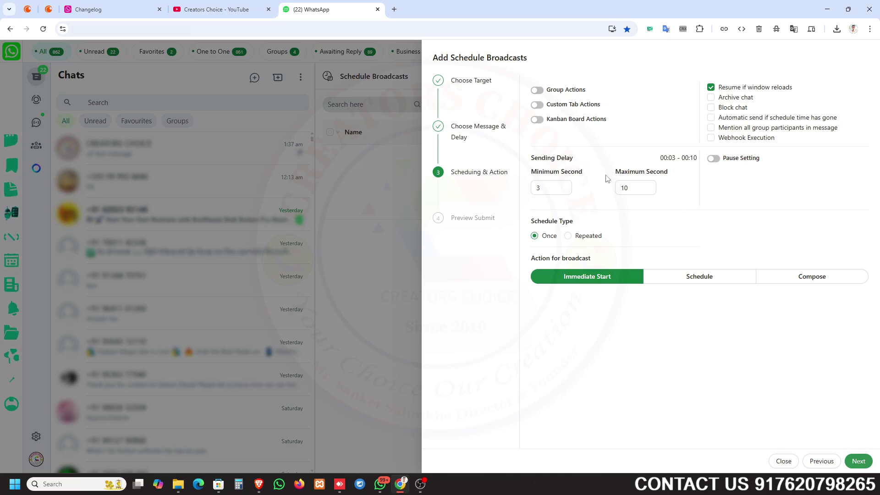
click(632, 188)
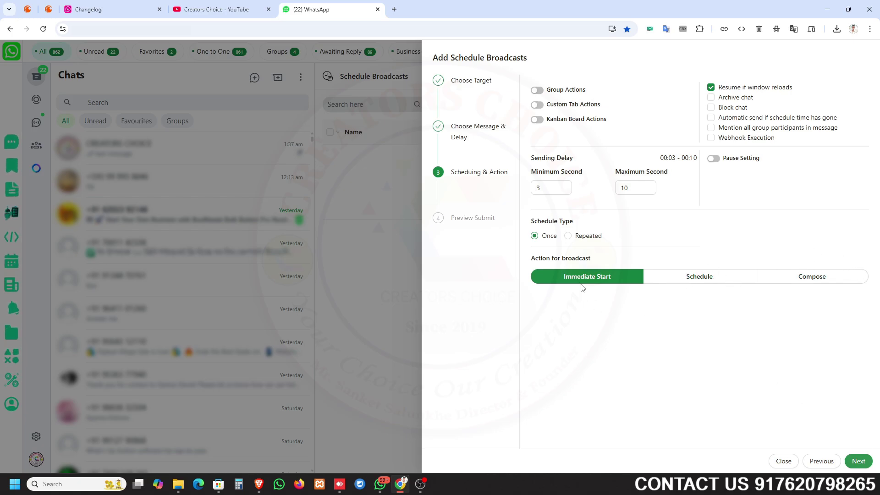
Step: Confirm the HOLD ON responsible-use warning on Preview Submit and start the broadcast immediately
click(856, 462)
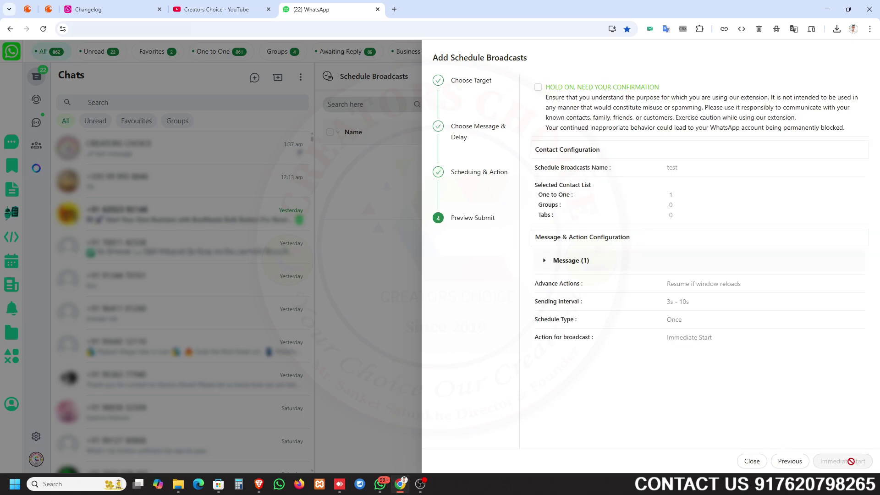
click(538, 87)
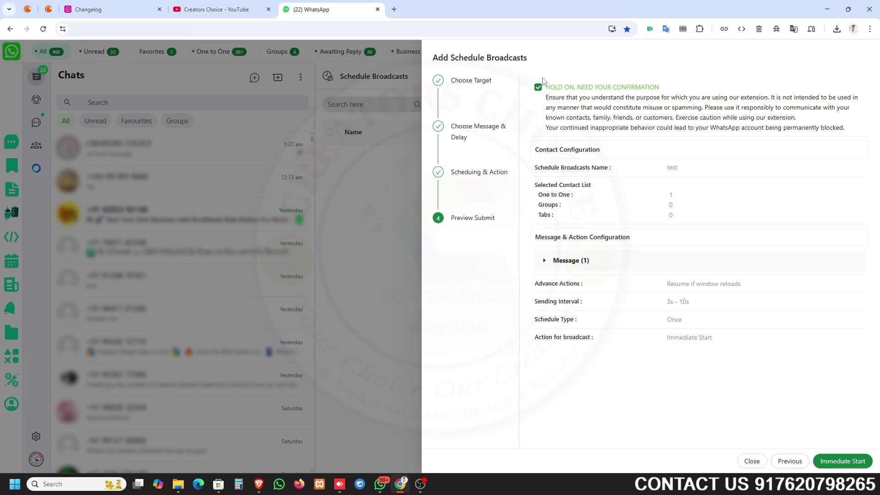
click(829, 465)
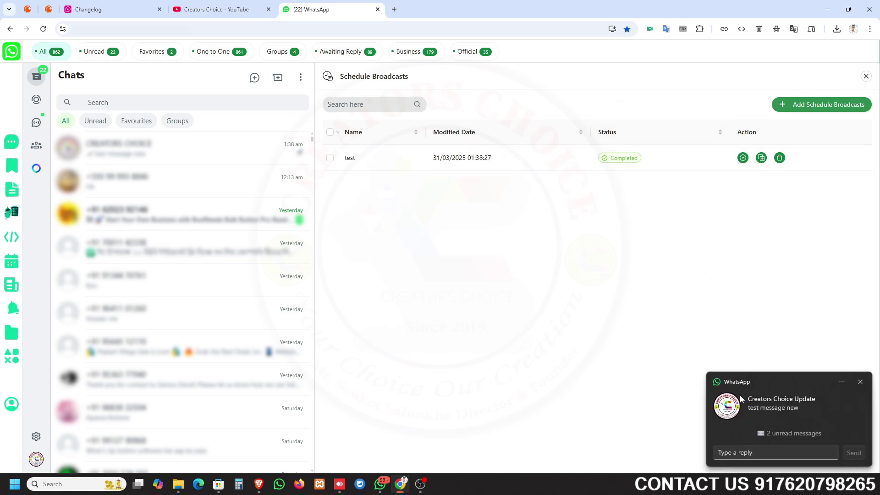
Step: Dismiss the notification and highlight the Kanban Dashboard Chat Image fix in the changelog
click(860, 382)
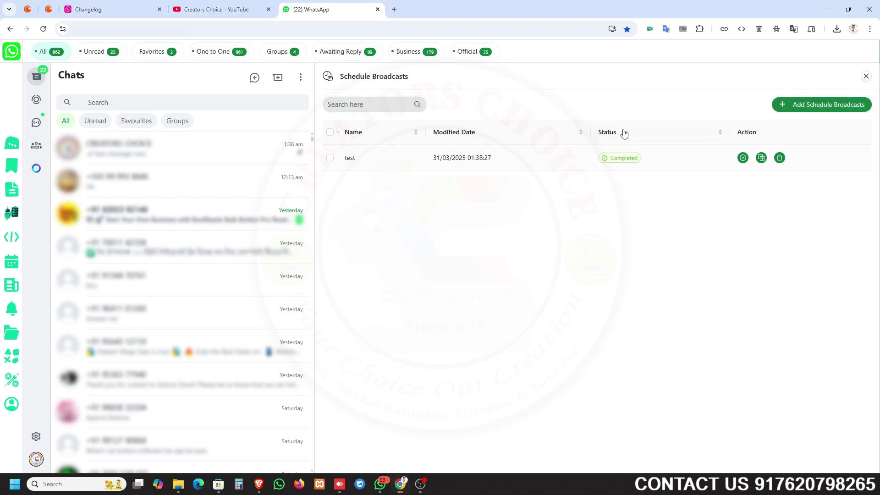
click(111, 6)
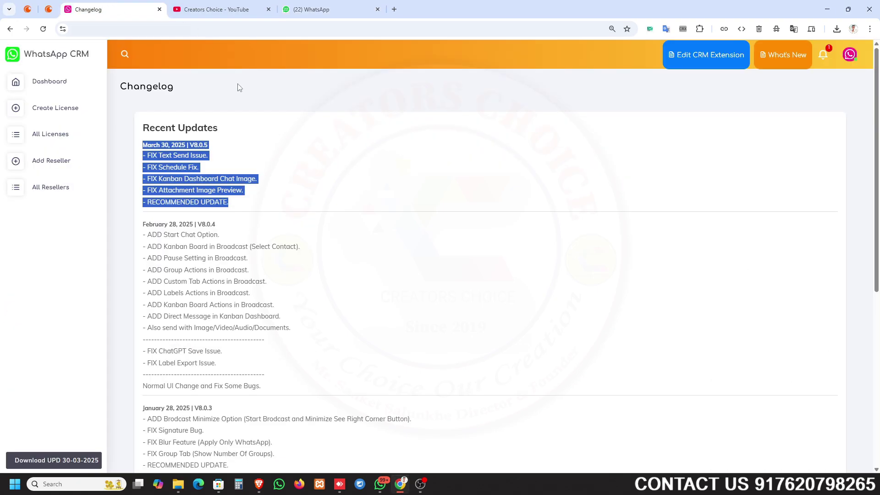
click(200, 190)
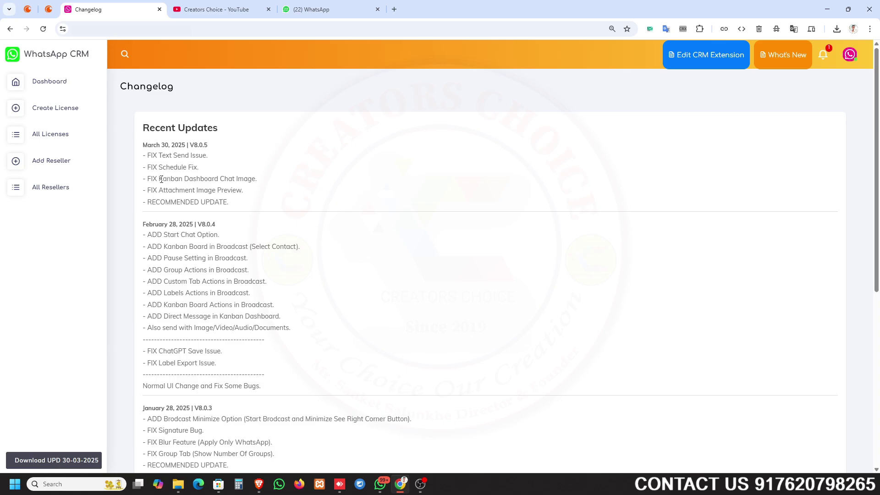
drag(160, 178, 270, 179)
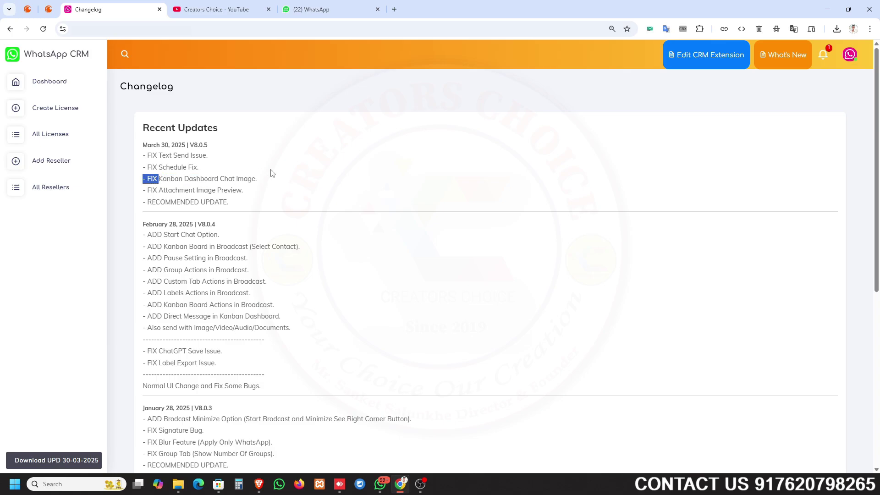
Step: View the CREATORS CHOICE chat image in the Kanban Dashboard, then return to the changelog
click(306, 13)
click(11, 334)
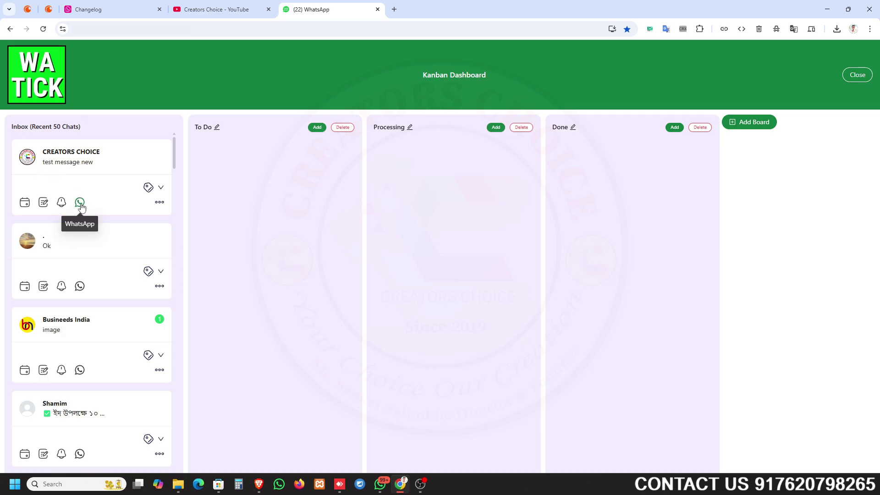
click(80, 202)
scroll(456, 272, up, 5)
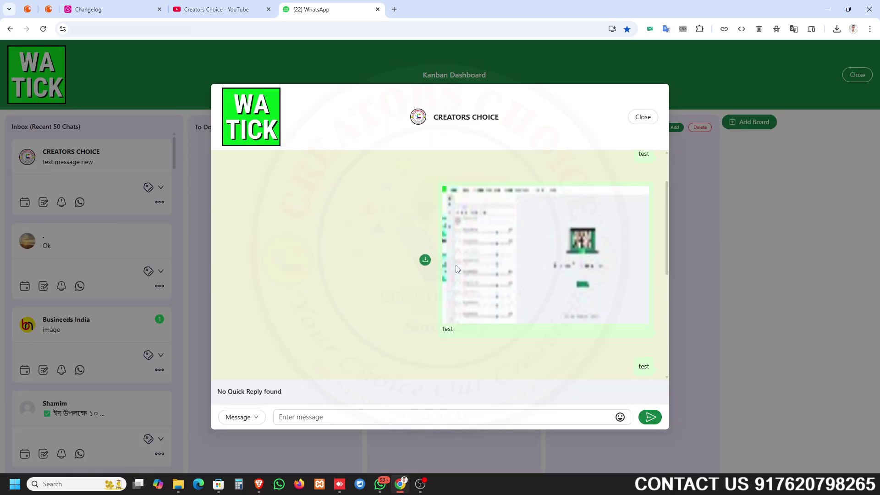
scroll(505, 266, up, 2)
scroll(503, 266, up, 1)
scroll(525, 291, down, 1)
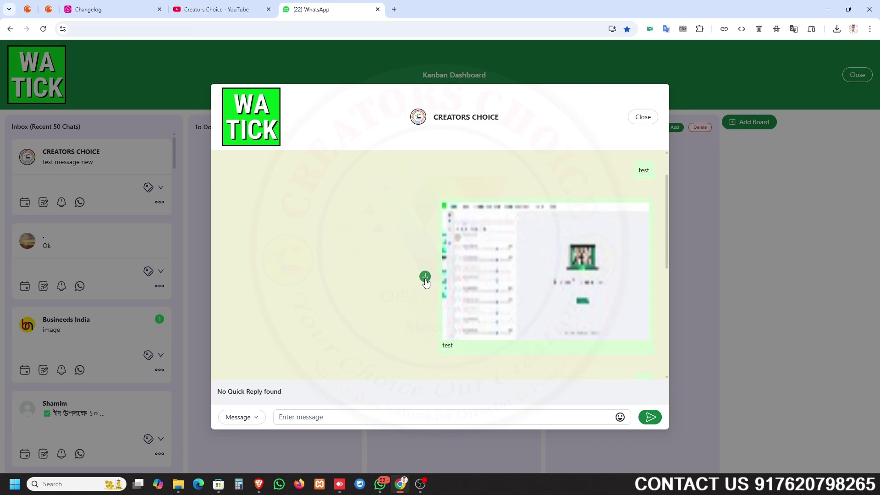
click(640, 118)
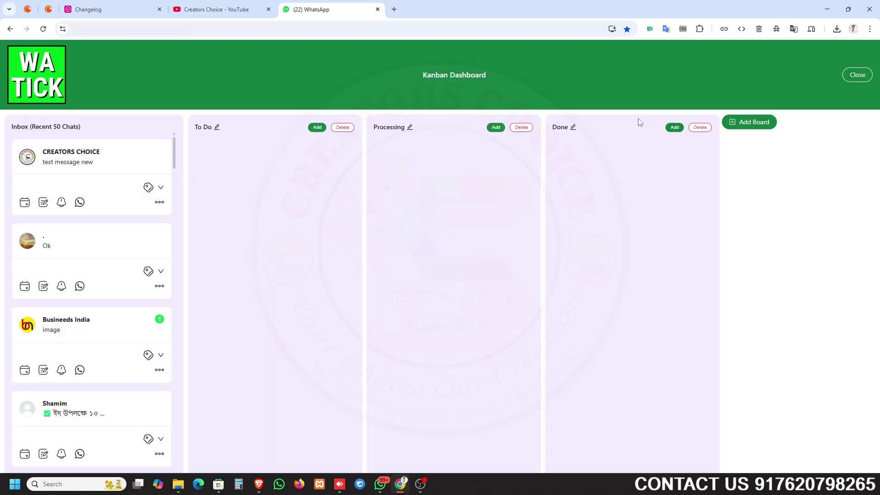
click(151, 7)
Step: Highlight the Attachment Image Preview fix, then close the Kanban Dashboard in WhatsApp Web
click(164, 194)
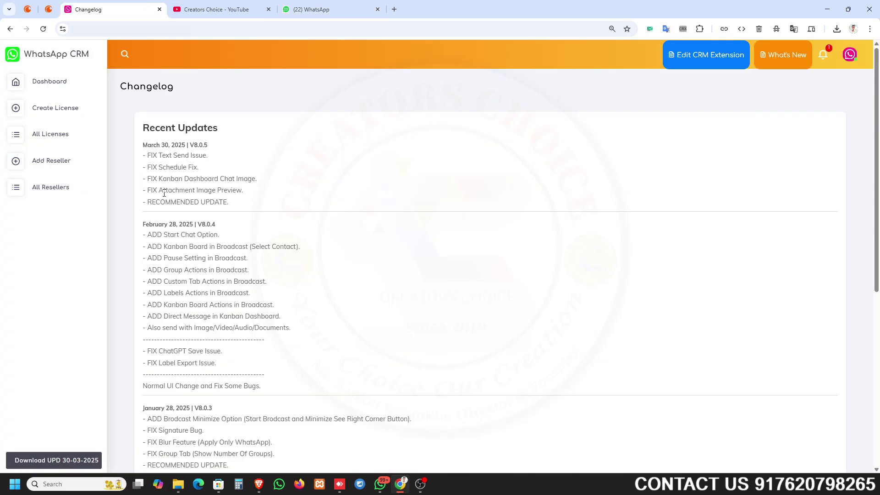
drag(160, 192, 248, 193)
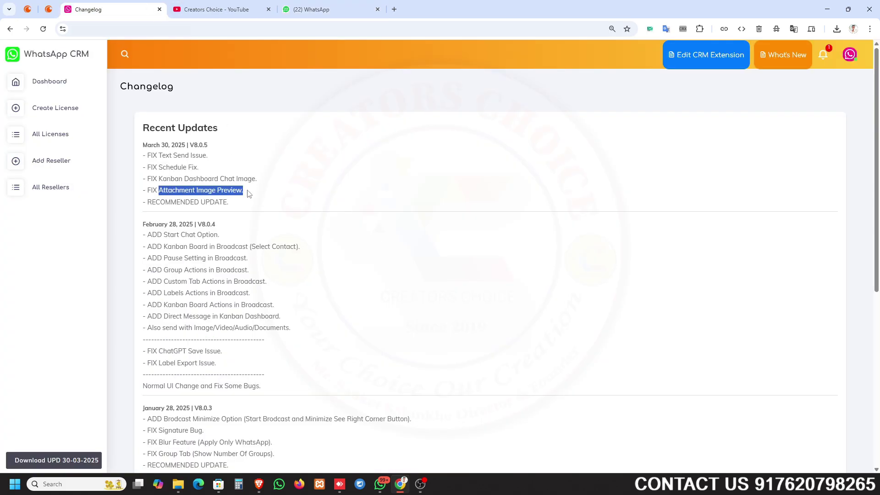
click(286, 14)
click(252, 8)
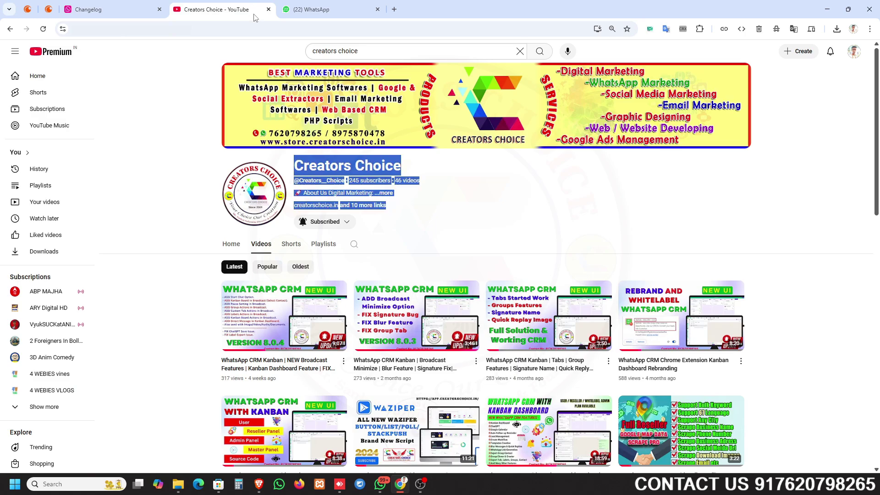
click(325, 6)
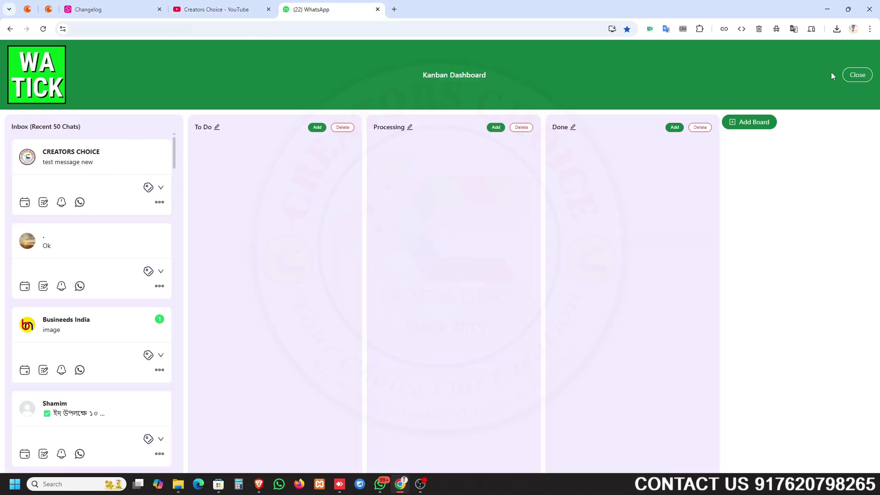
click(857, 75)
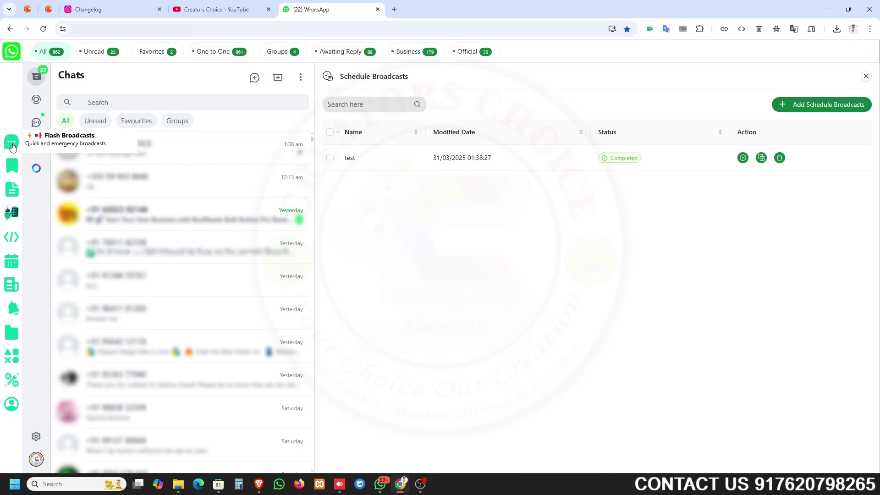
Step: Start a Message + Images/Videos flash broadcast with Screenshot 2025-02-15 212856.png attached
click(12, 145)
click(681, 164)
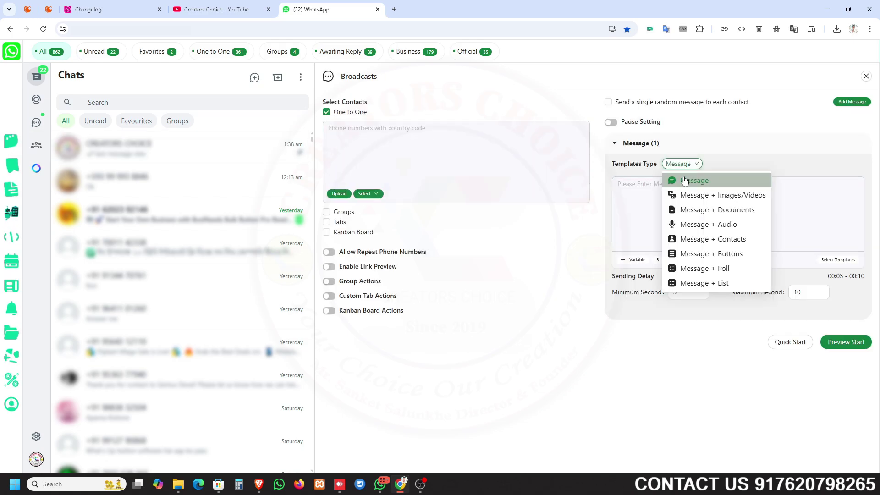
click(681, 194)
click(645, 310)
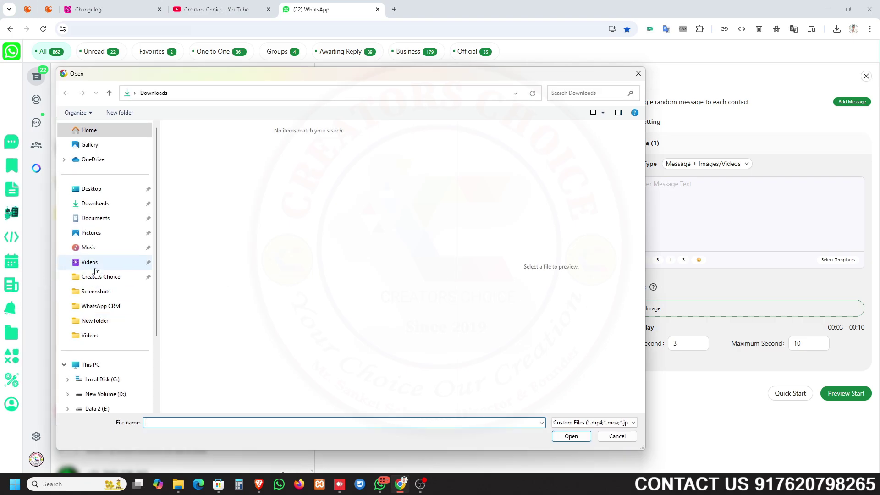
click(96, 291)
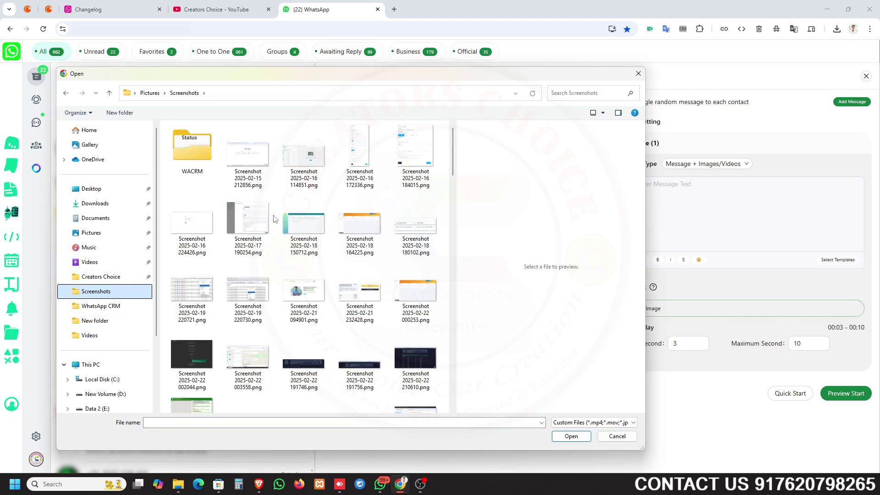
click(256, 170)
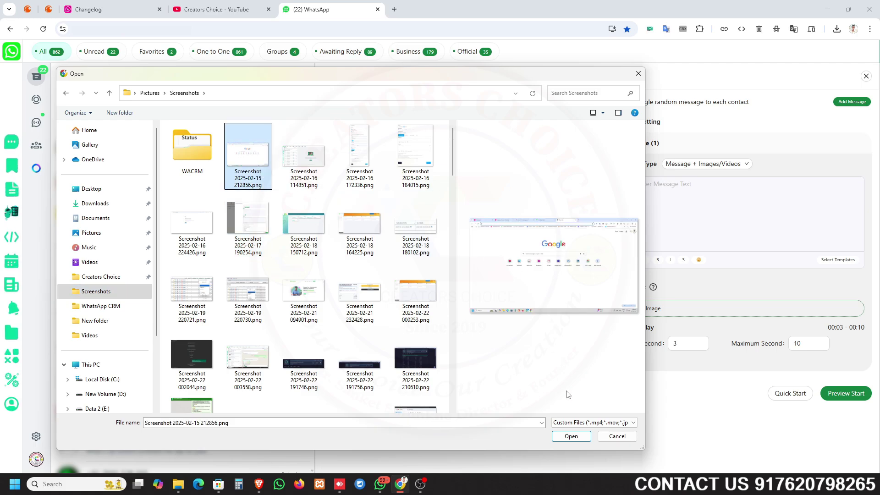
click(571, 436)
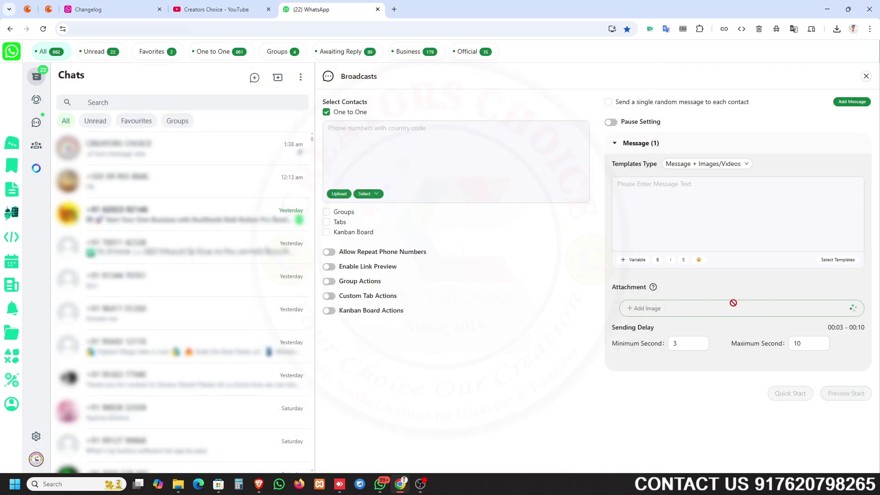
Step: Preview the attached screenshot and its caption without changes, then return to the changelog
click(844, 308)
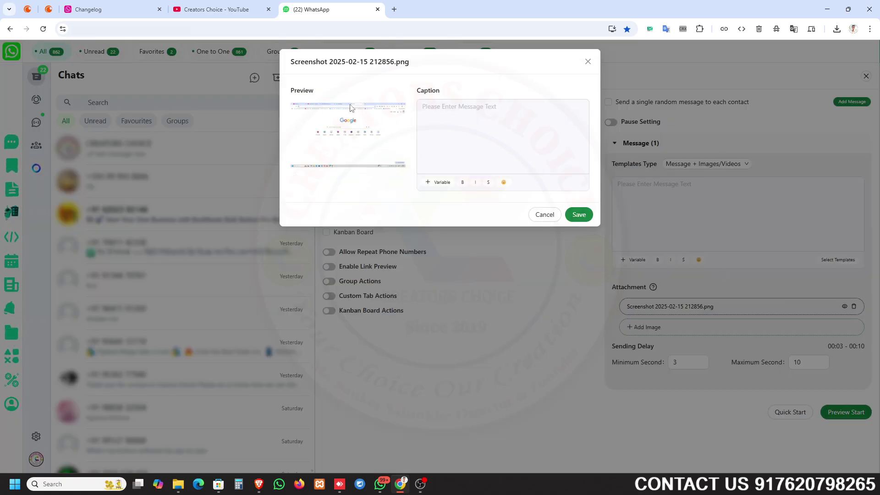
click(461, 129)
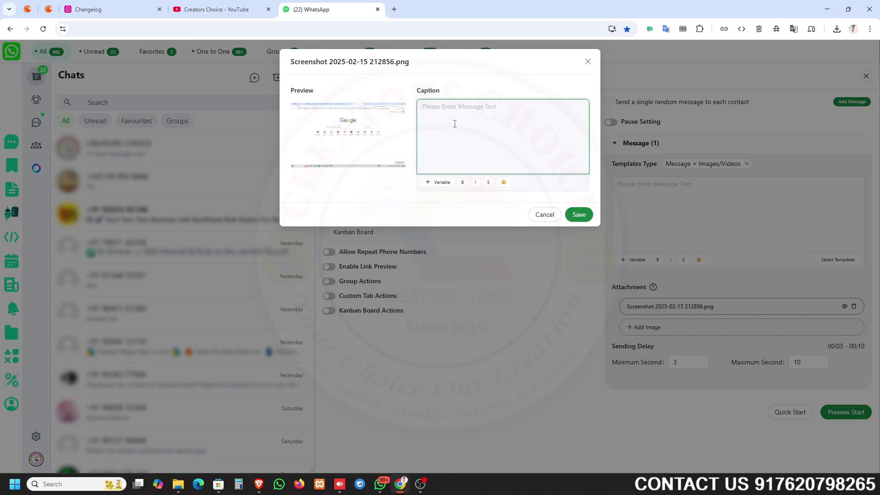
click(588, 61)
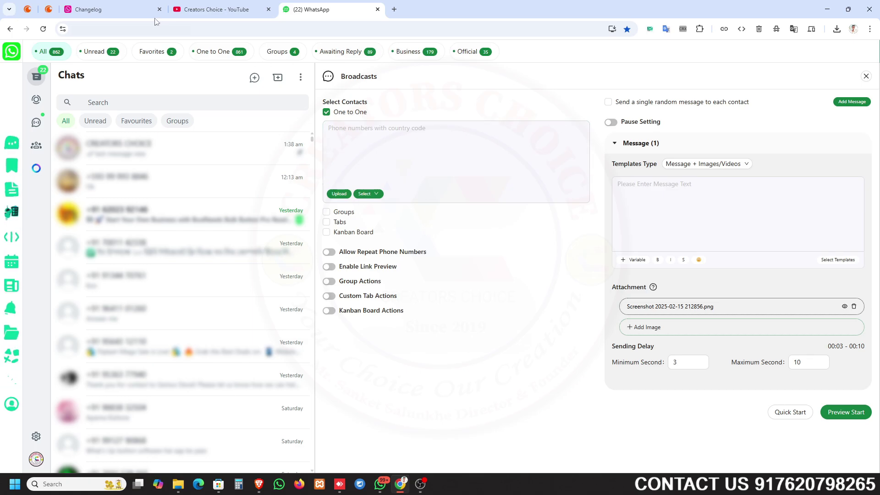
click(96, 9)
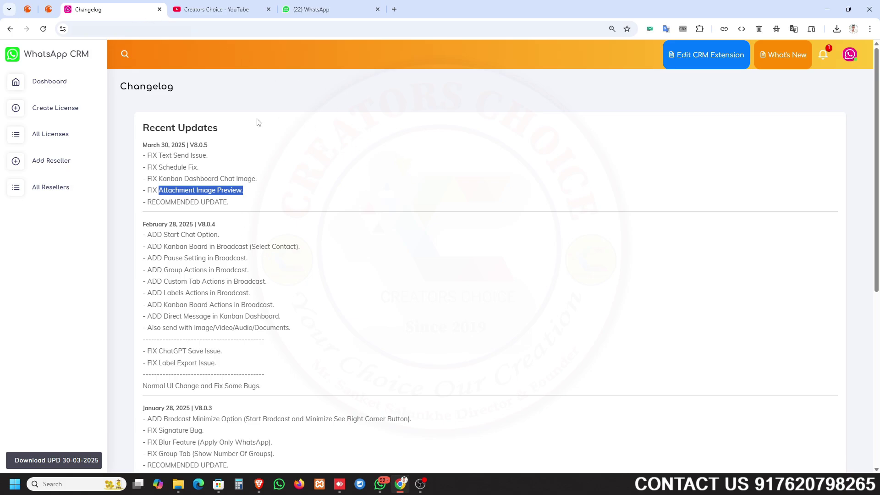
Step: Highlight the Text Send Issue line in the changelog, then clear the selection
click(241, 195)
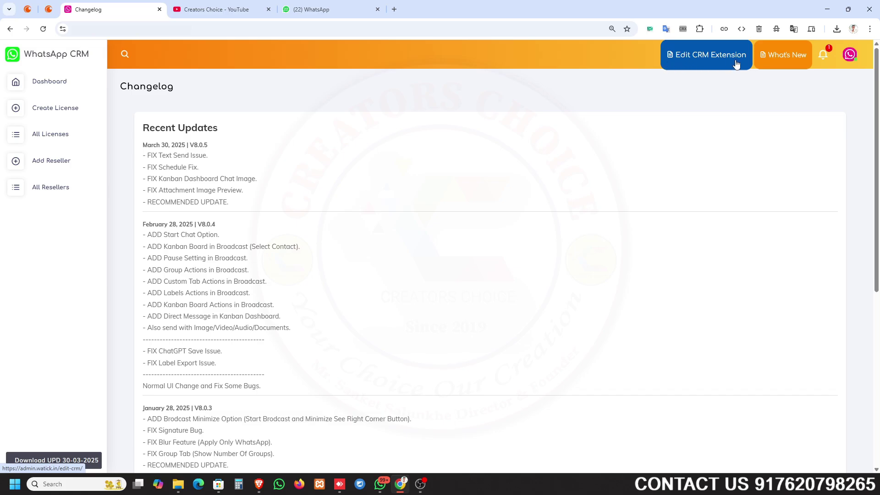
triple_click(393, 155)
click(281, 172)
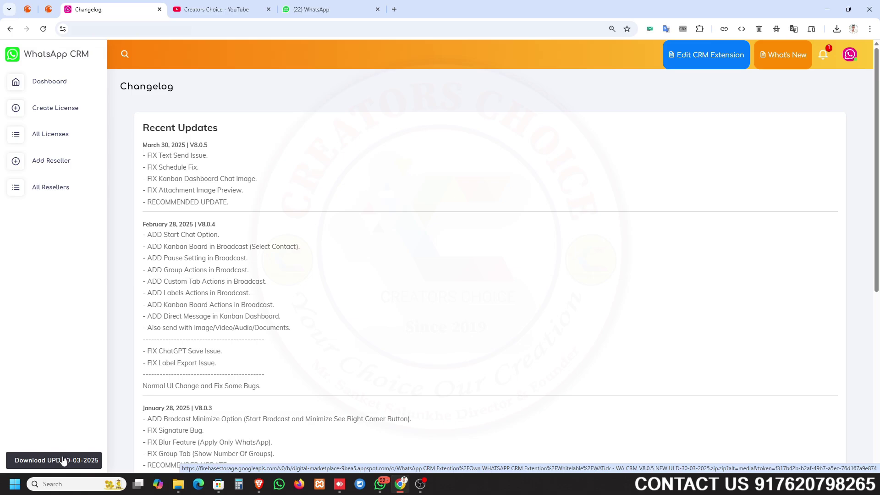
Step: Download the 30-03-2025 update zip and confirm it finished in Chrome's downloads list
click(64, 461)
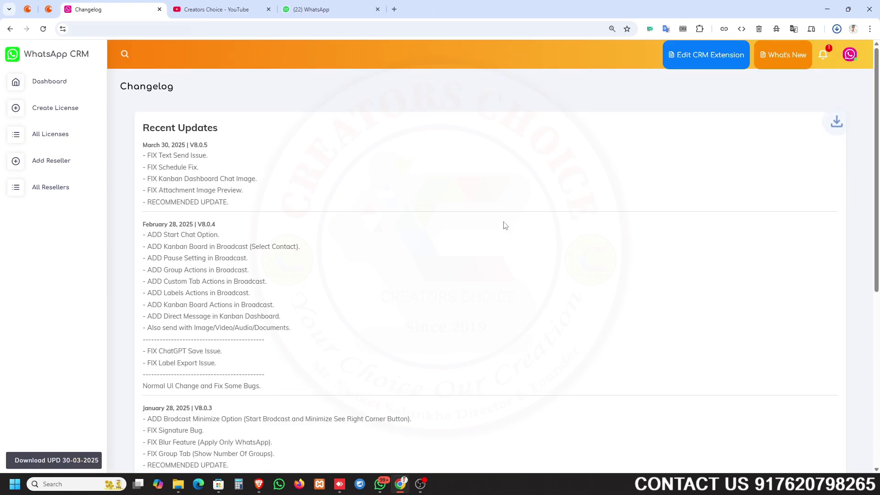
click(837, 29)
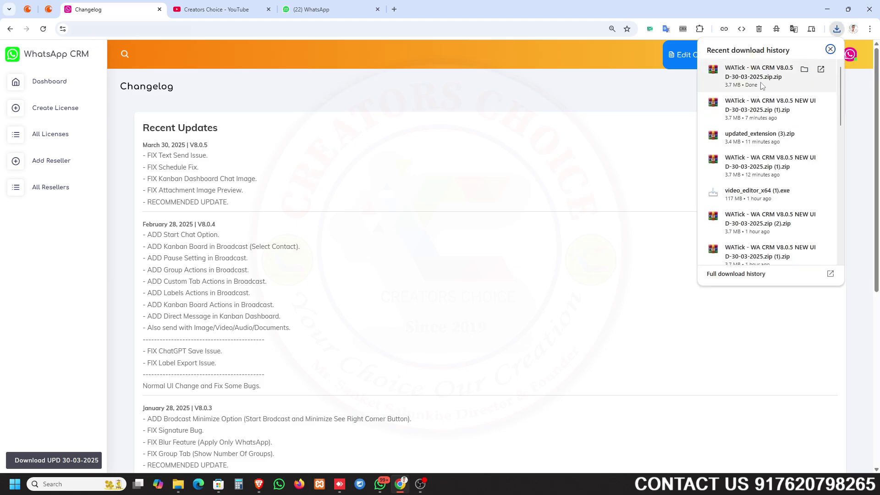
click(662, 92)
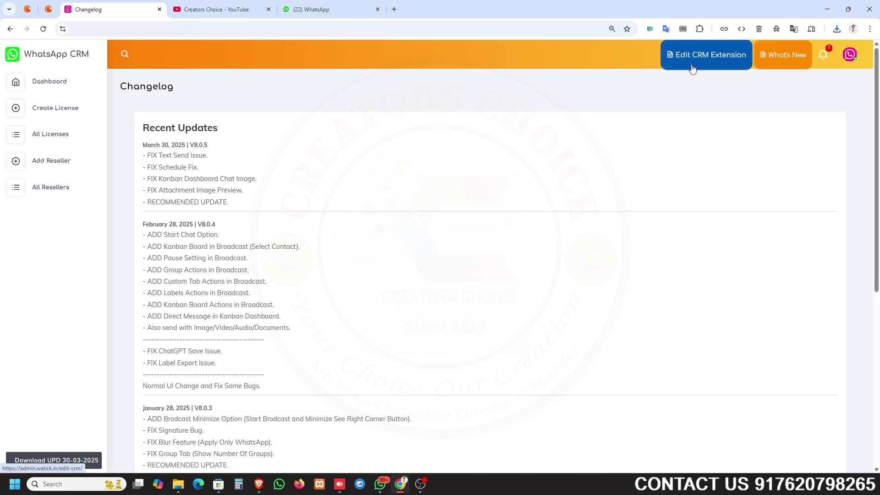
Step: Upload the WATick - WA CRM V8.0.5 zip from Downloads into the extension editor
click(716, 61)
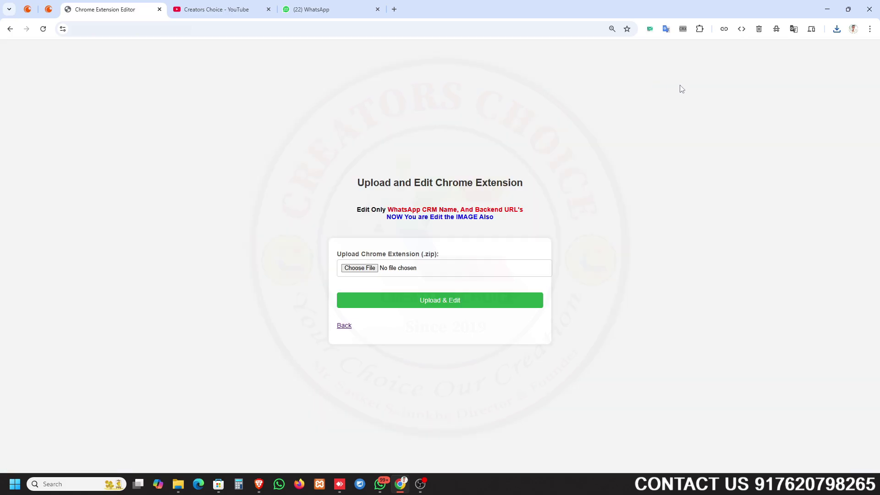
click(359, 268)
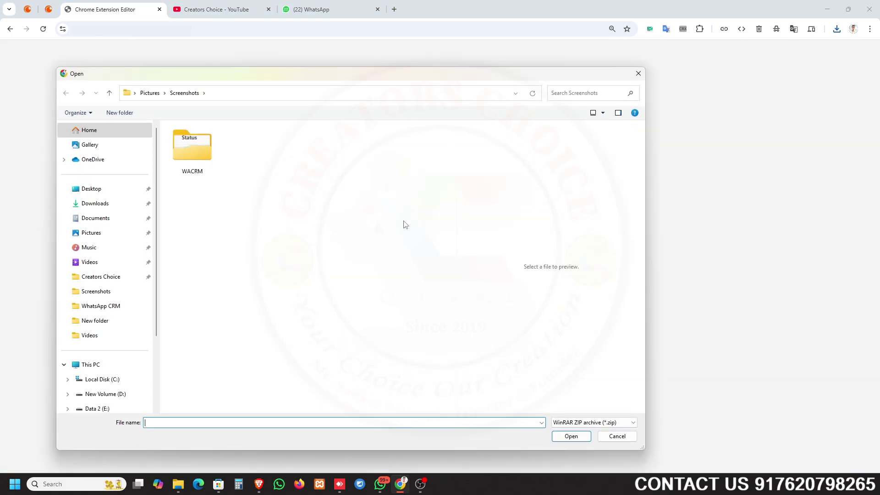
click(108, 204)
click(195, 169)
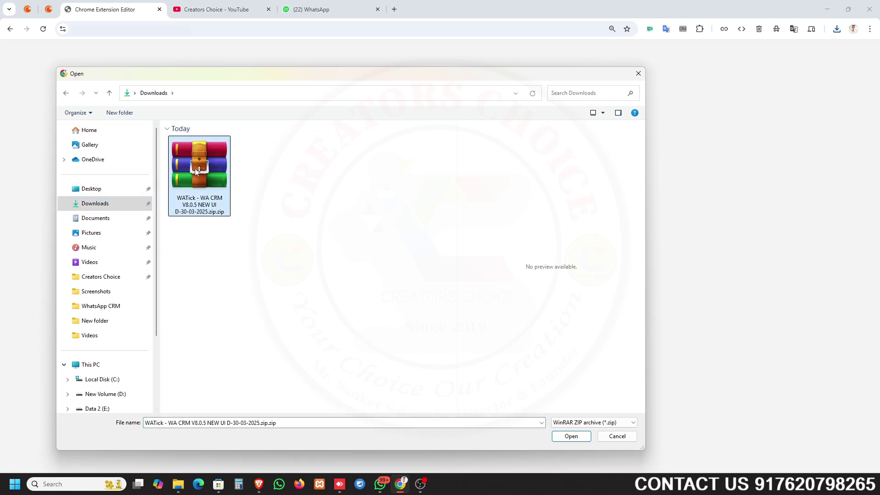
click(563, 439)
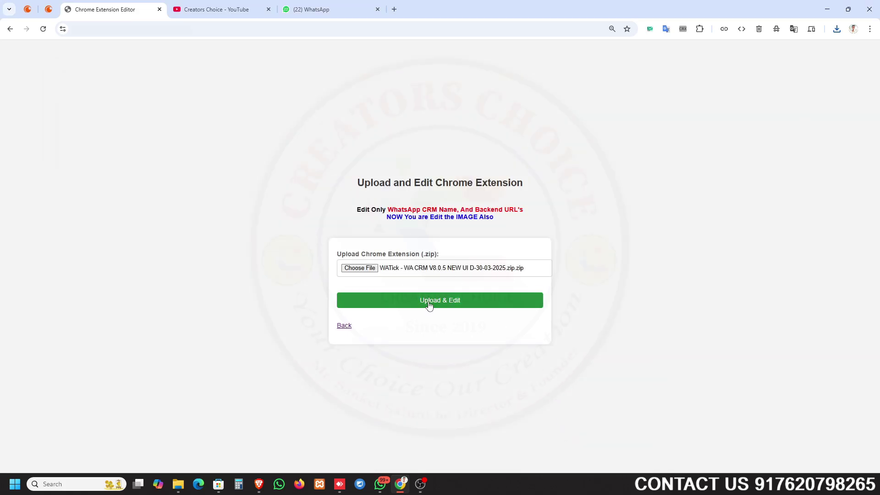
click(428, 305)
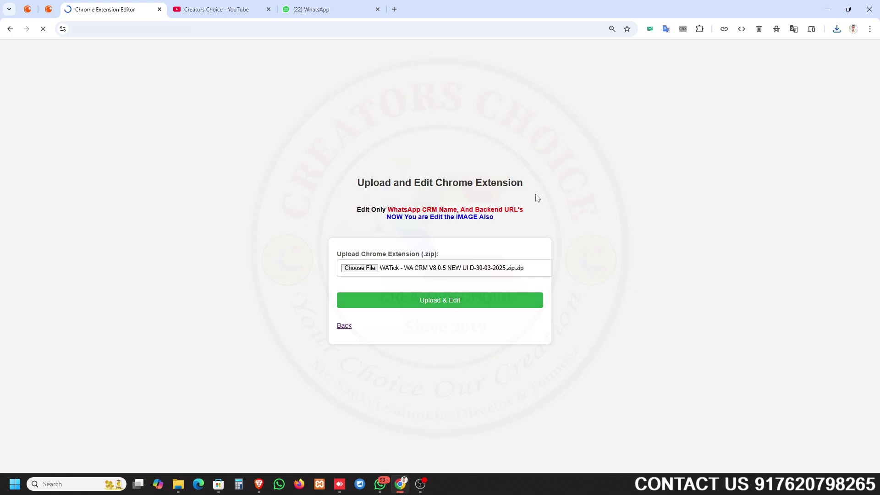
scroll(526, 205, down, 3)
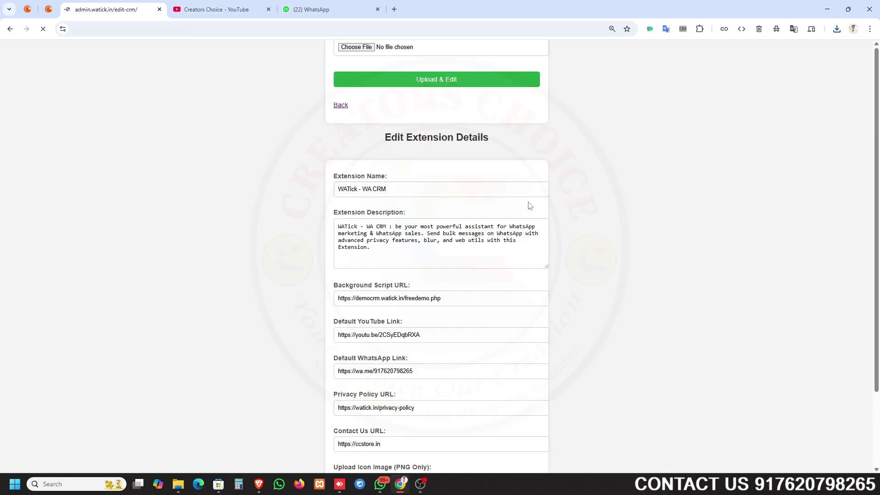
Step: Replace WATick with ABC in the extension name and at the start of the description
drag(361, 193, 321, 198)
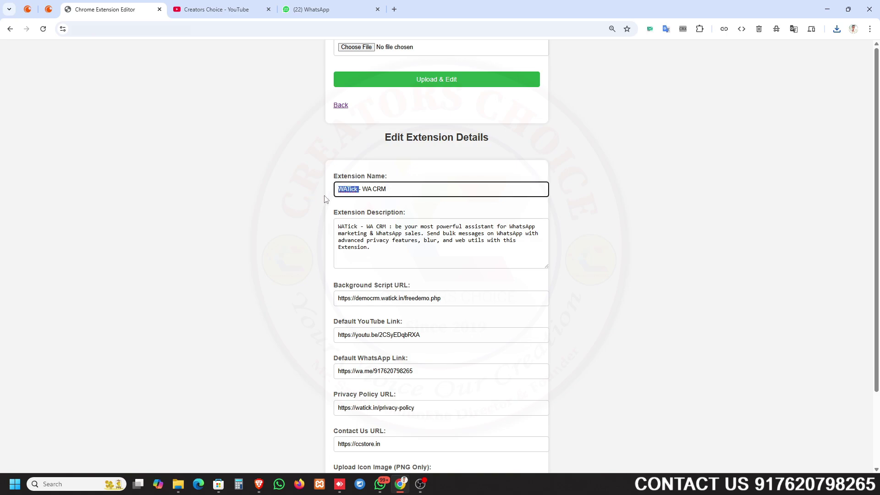
text(ABC)
drag(350, 190, 411, 188)
drag(358, 228, 336, 226)
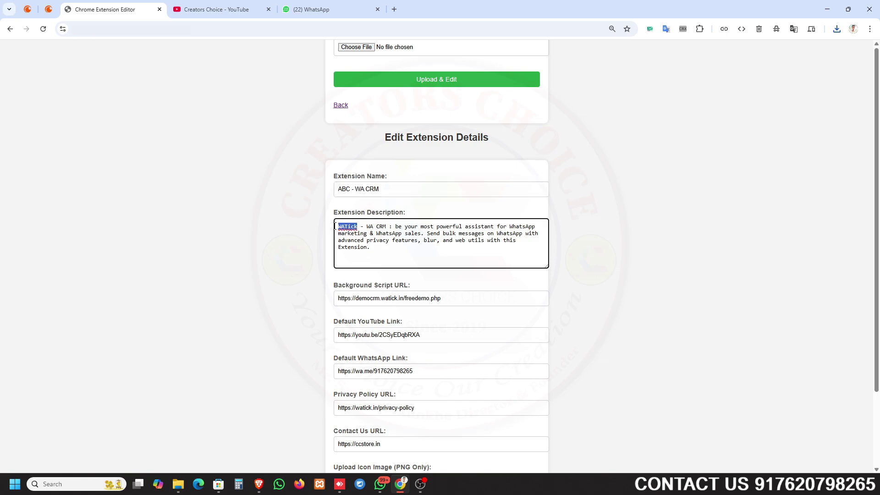
text(A)
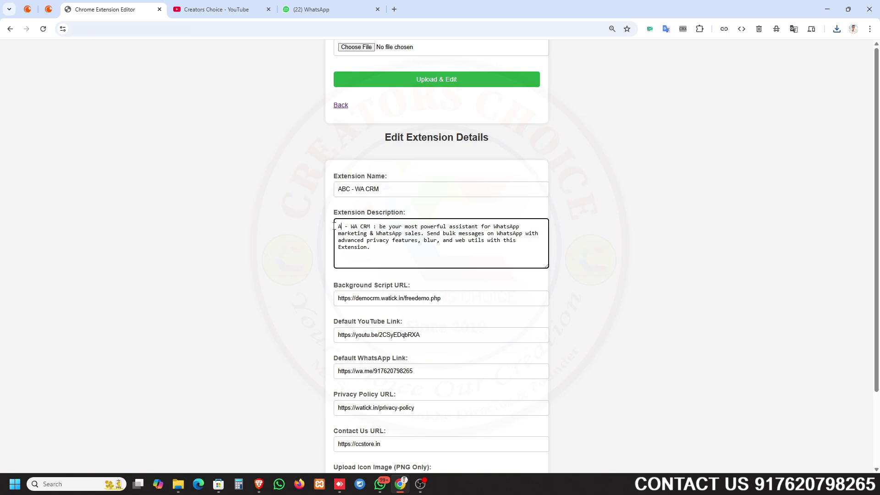
text(BC)
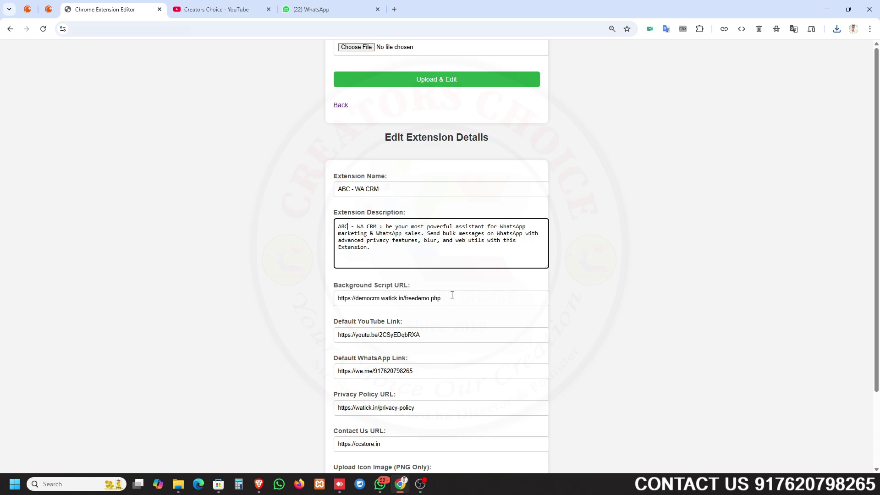
Step: Review the Background Script, YouTube link, Contact Us URL and icon upload fields
drag(452, 295, 316, 301)
drag(427, 334, 326, 335)
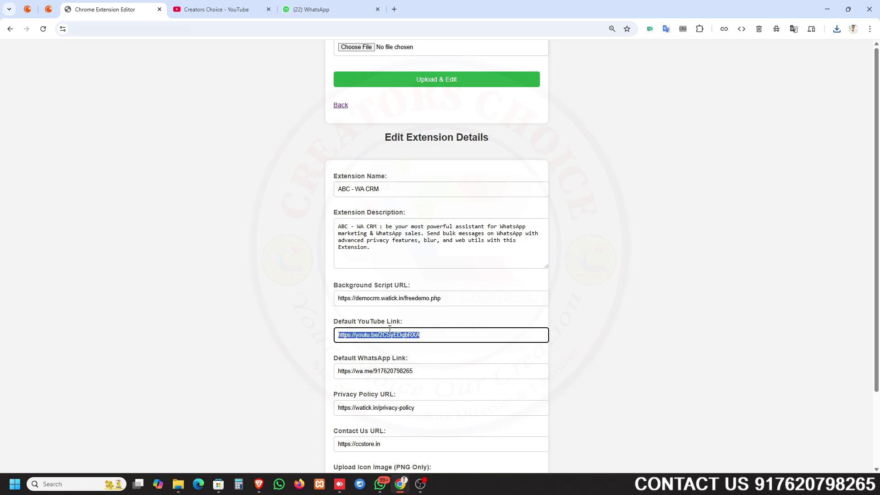
scroll(389, 330, down, 1)
drag(335, 242, 412, 240)
drag(333, 279, 415, 279)
mouse_move(333, 319)
mouse_down()
mouse_move(405, 315)
mouse_move(390, 317)
mouse_up()
scroll(390, 317, down, 1)
drag(333, 305, 414, 307)
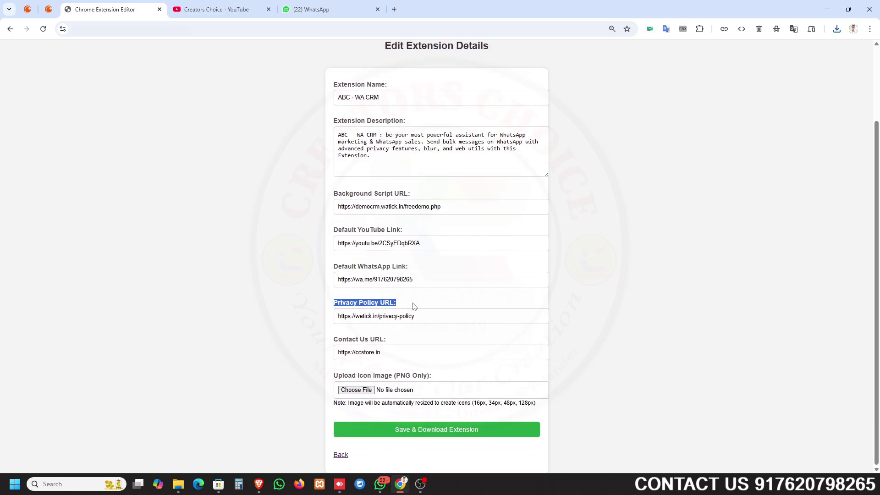
drag(334, 341, 404, 344)
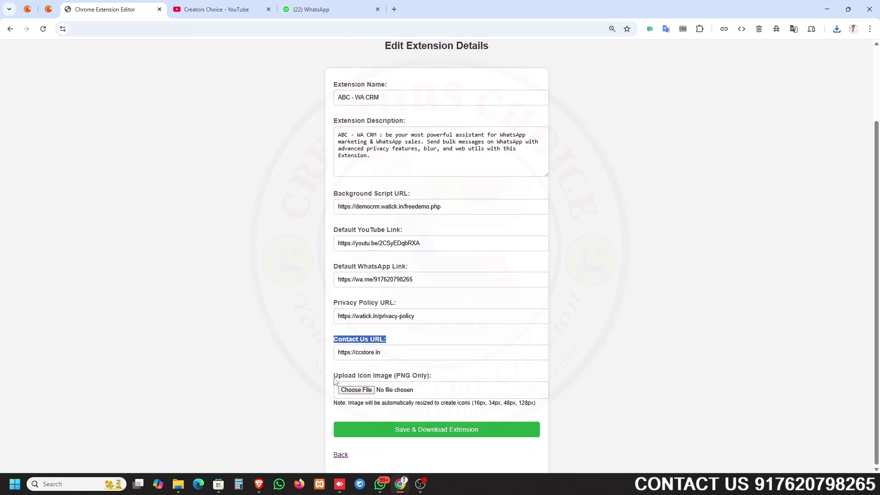
drag(334, 375, 439, 379)
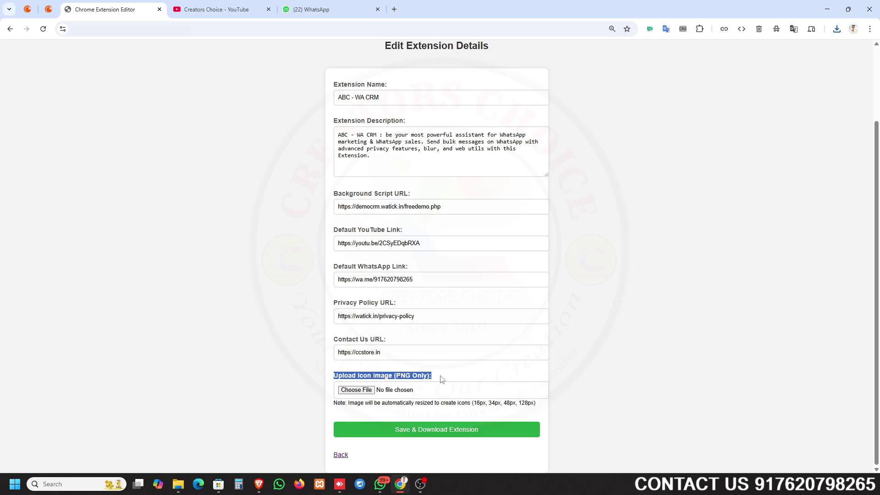
Step: Attach 'Screenshot 2025-03-30 221037.png' as the icon, then reveal updated_extension.zip in Downloads
click(368, 390)
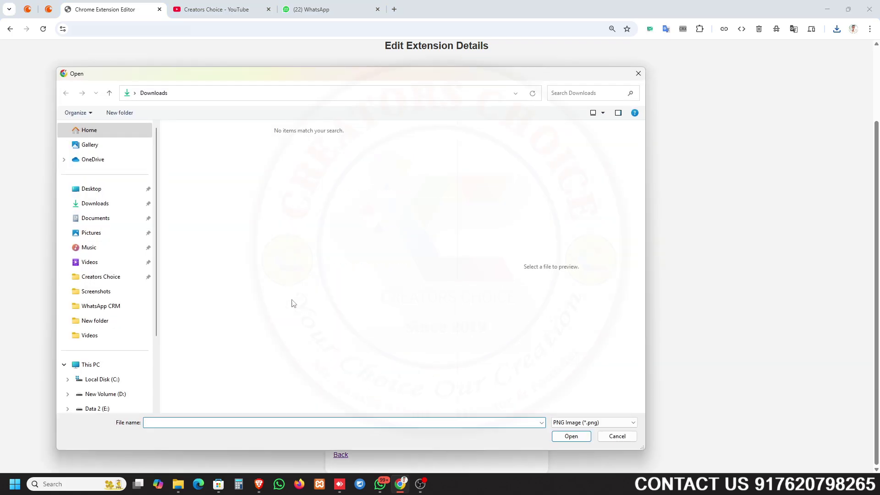
click(103, 294)
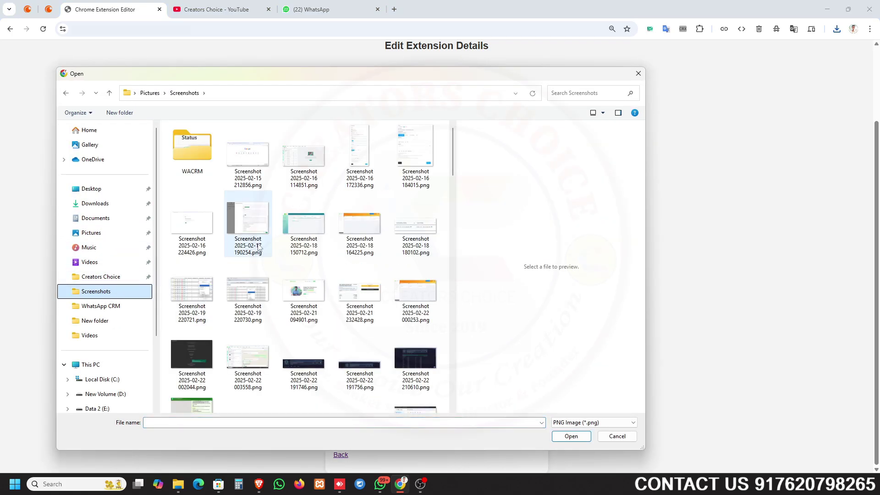
click(197, 369)
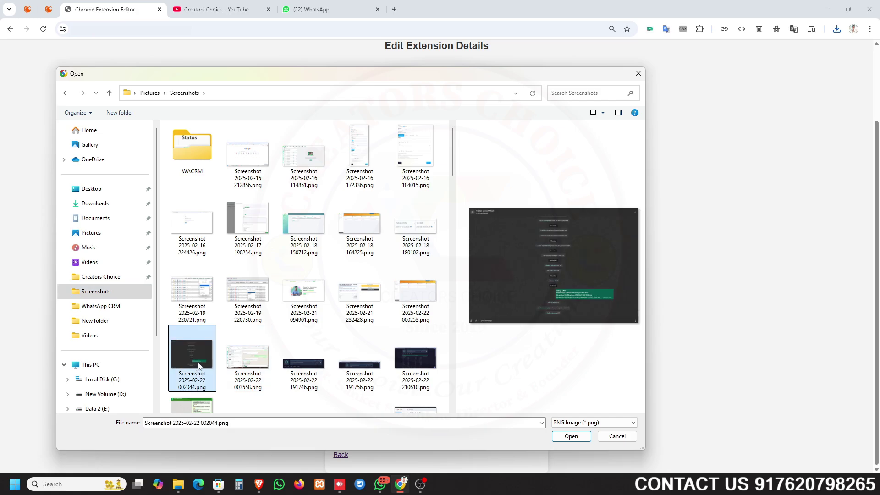
click(396, 359)
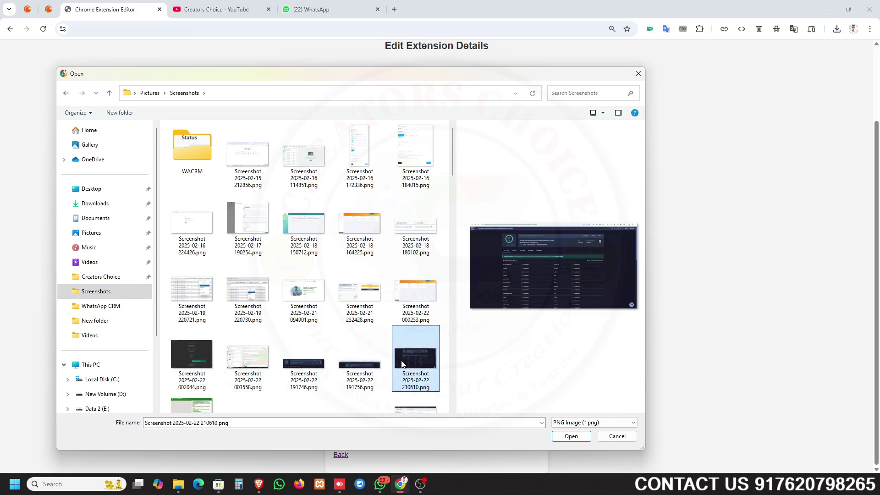
click(355, 369)
scroll(357, 288, down, 3)
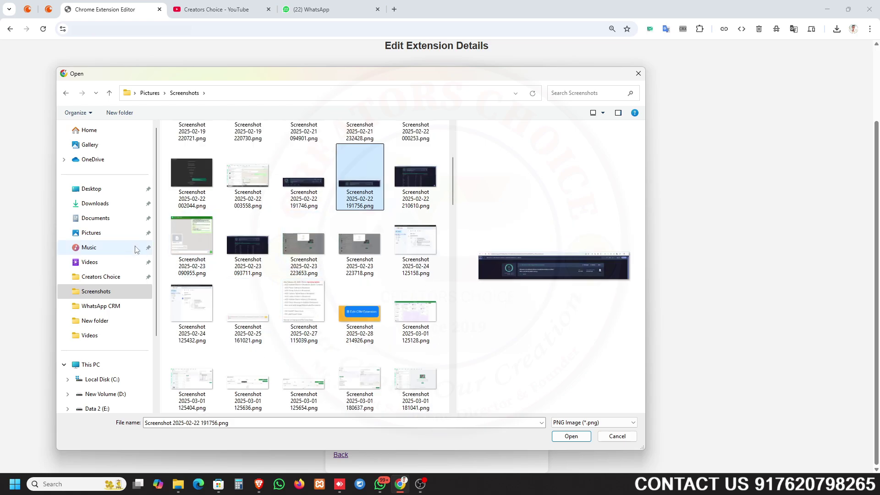
scroll(274, 251, down, 10)
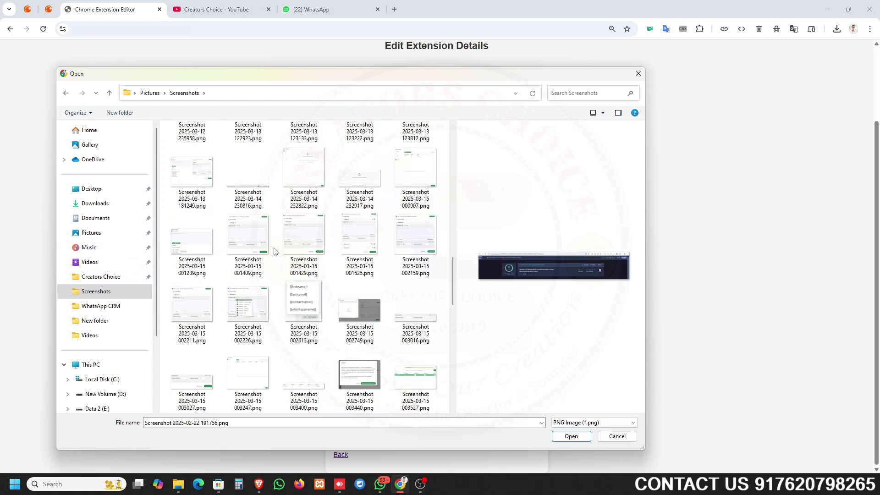
scroll(277, 253, down, 10)
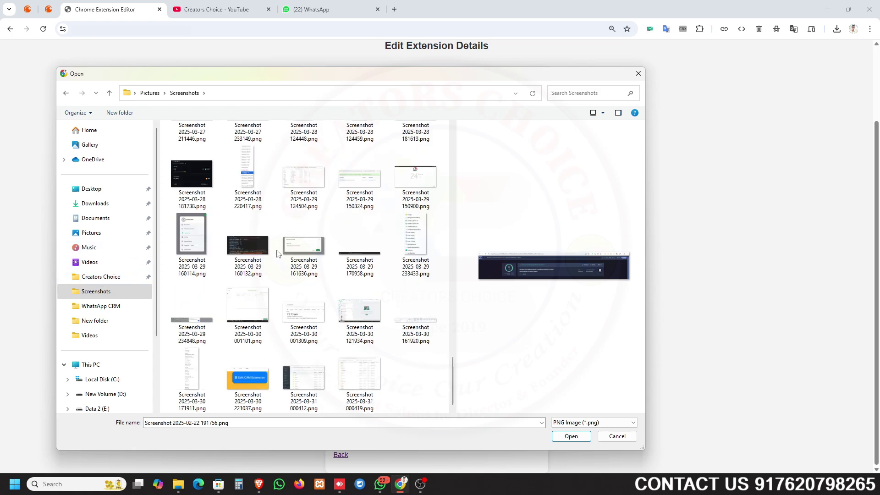
click(250, 383)
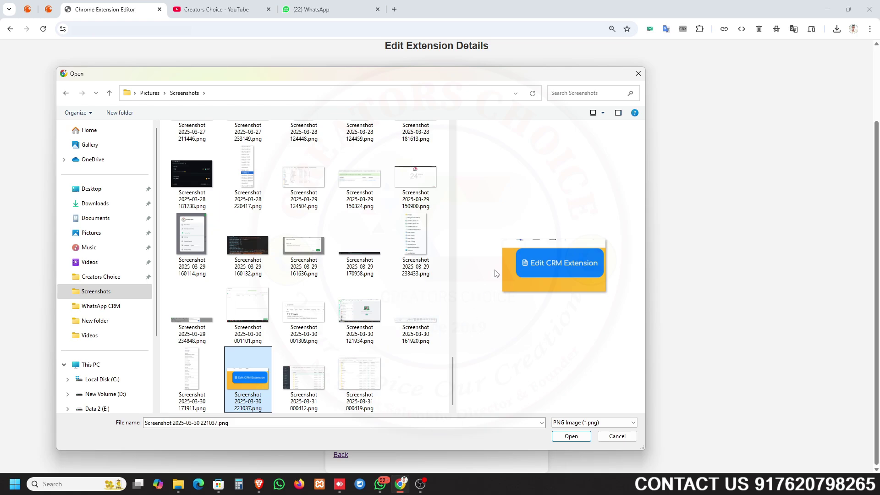
click(569, 436)
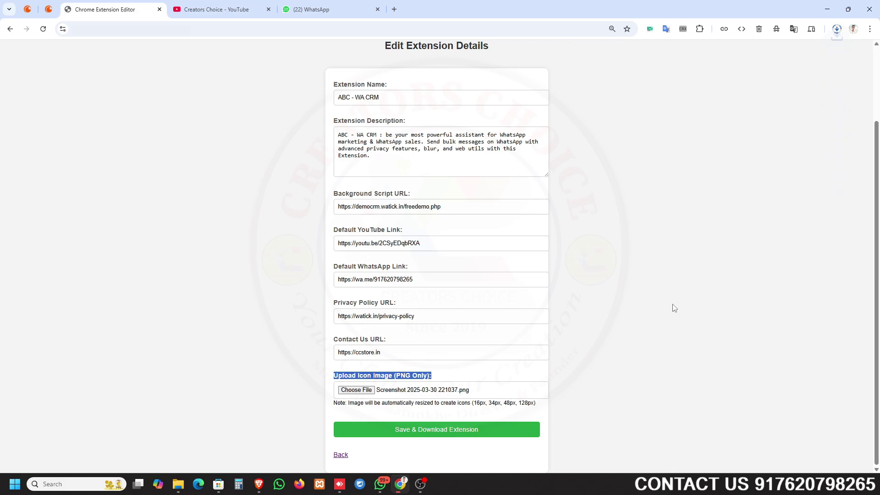
click(837, 29)
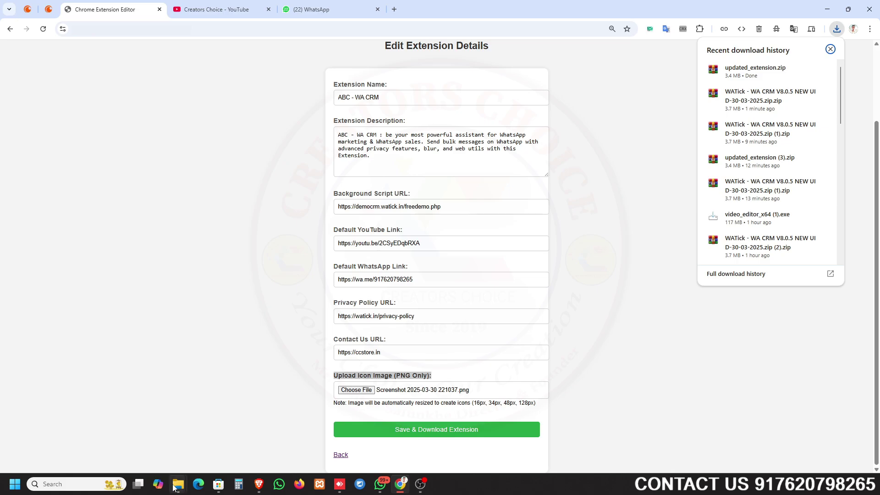
click(804, 69)
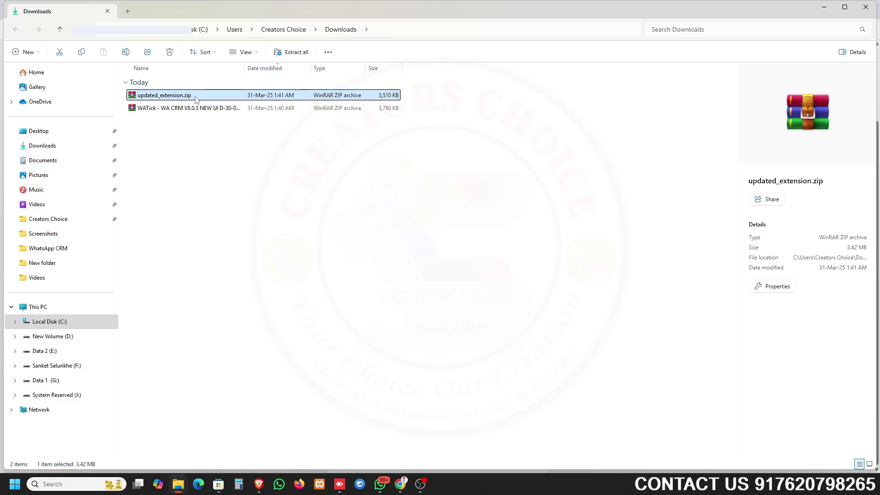
Step: Extract updated_extension.zip in Downloads with WinRAR and open the extension_9 folder
click(38, 151)
click(154, 115)
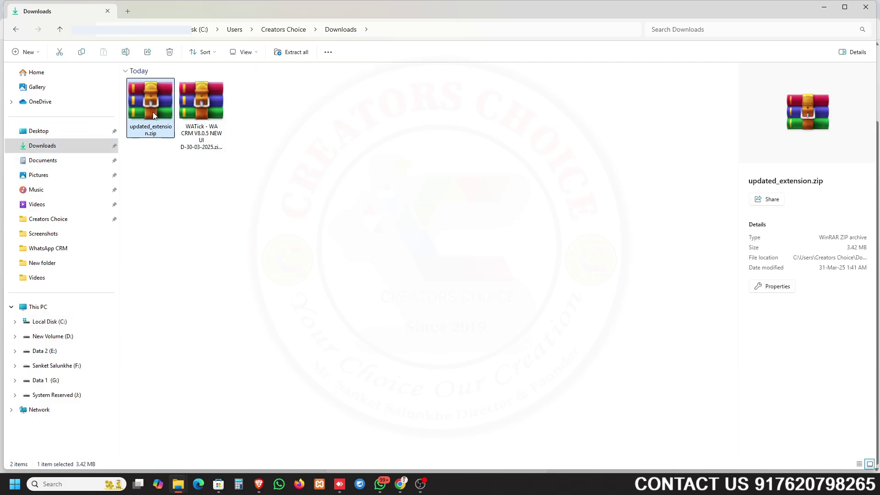
right_click(154, 105)
mouse_move(185, 263)
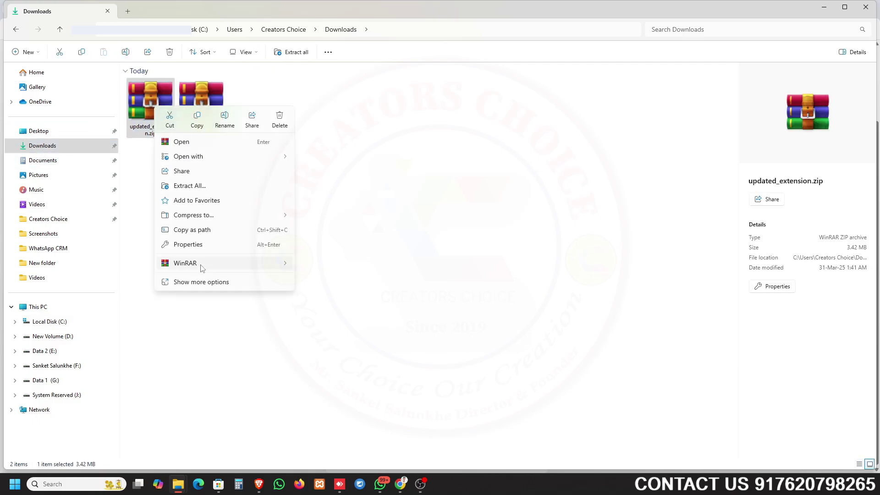
click(337, 309)
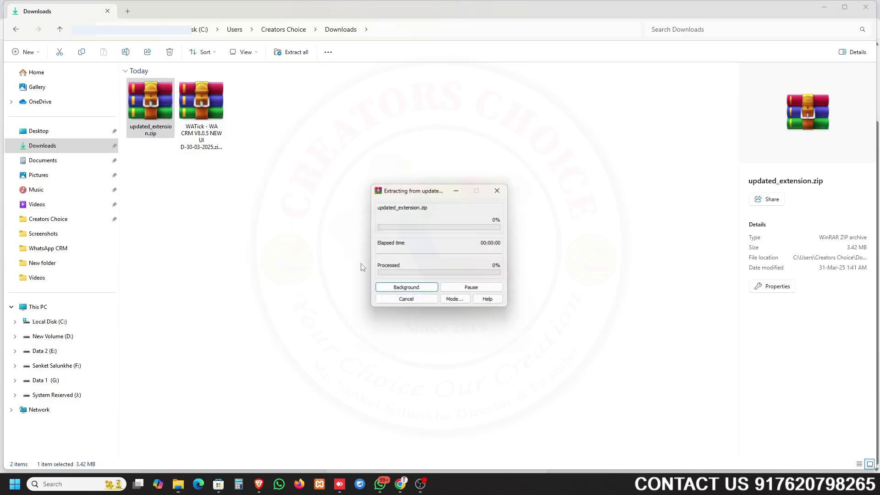
double_click(256, 108)
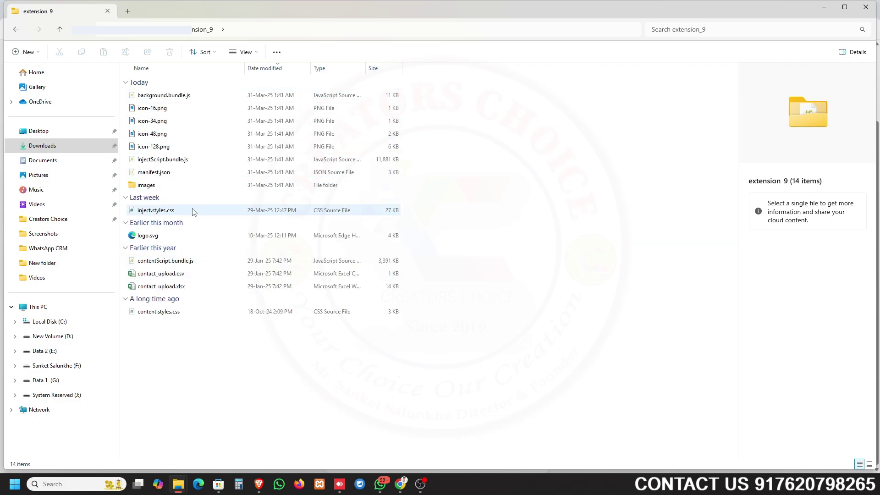
ctrl+scroll(227, 227, up, 1)
ctrl+scroll(240, 227, up, 1)
ctrl+scroll(243, 228, up, 1)
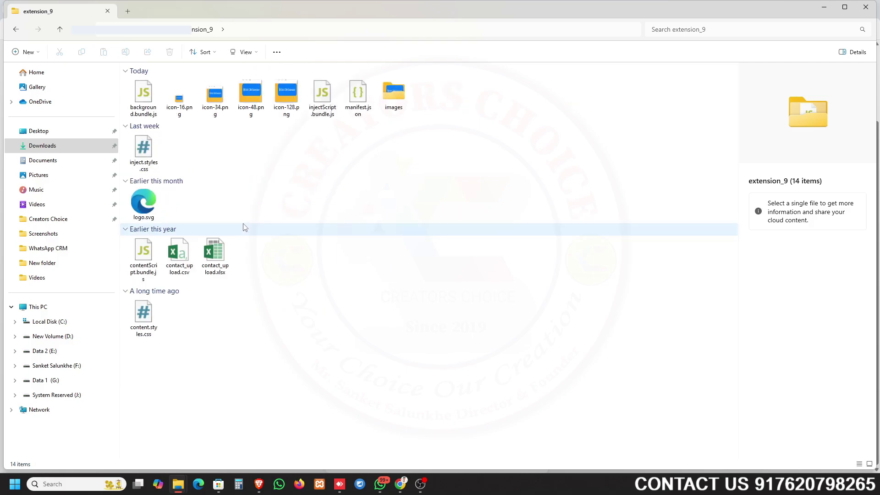
ctrl+scroll(243, 227, up, 1)
Step: Inspect icon-16, icon-34, icon-48 and icon-128 PNGs and the images folder
click(210, 117)
click(265, 118)
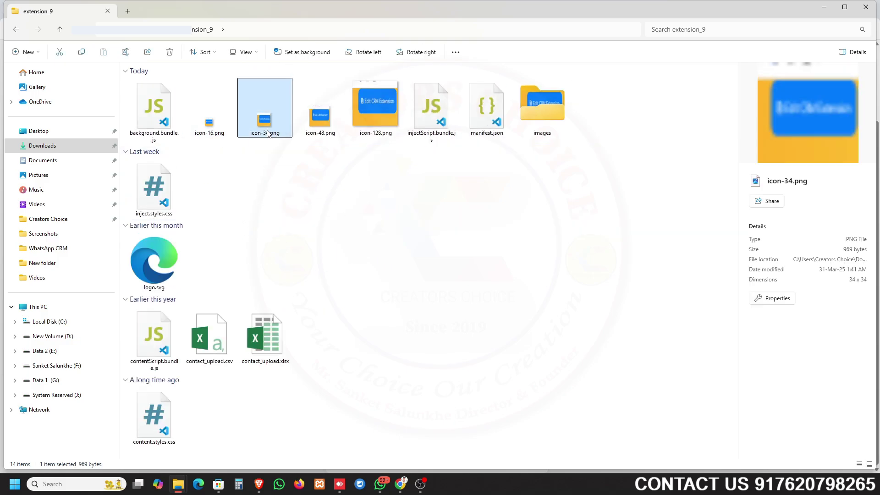
click(320, 117)
click(383, 112)
click(529, 112)
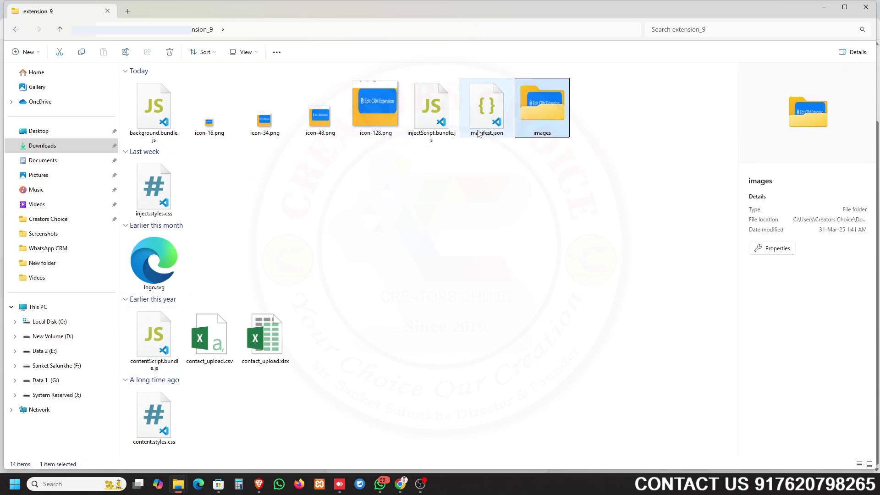
Step: Pack all extension_9 files into a ZIP archive, extension_9.zip, and return to Chrome
click(337, 228)
key(ctrl+a)
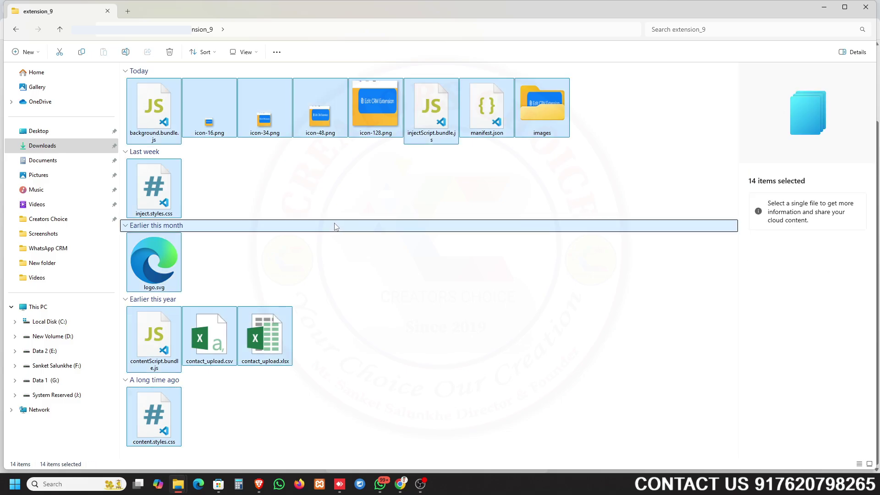
right_click(201, 121)
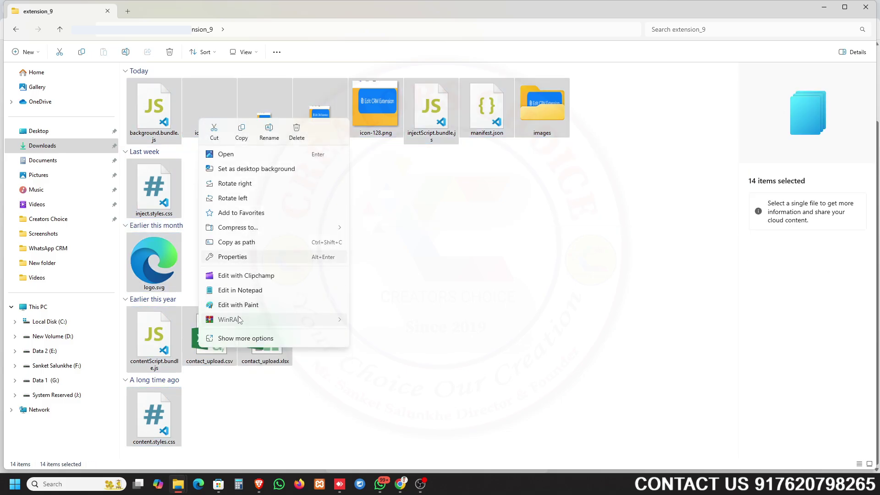
mouse_move(234, 320)
click(399, 322)
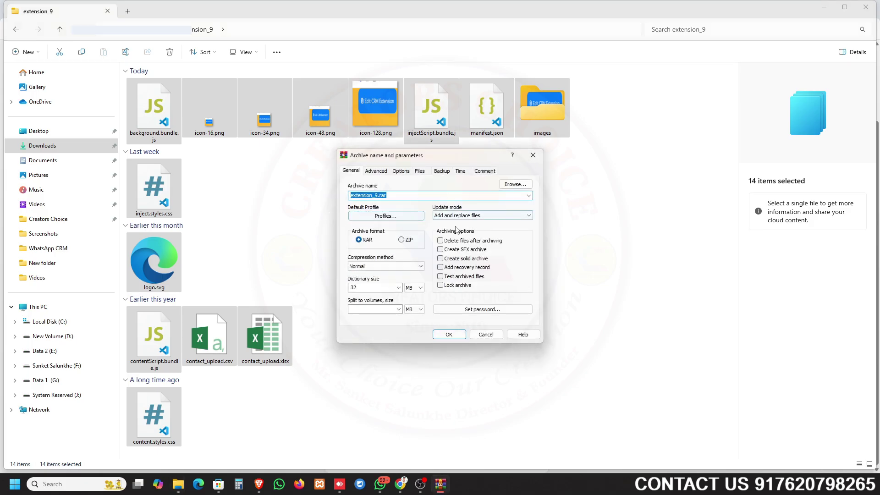
click(401, 239)
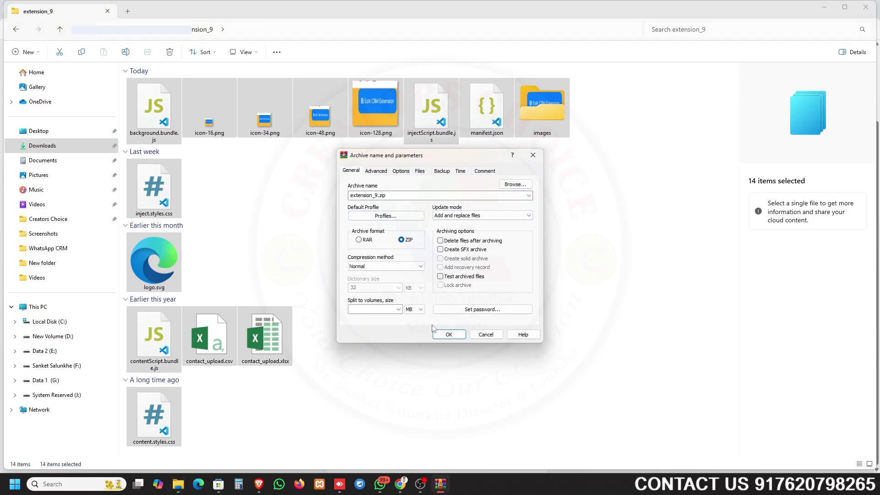
click(447, 335)
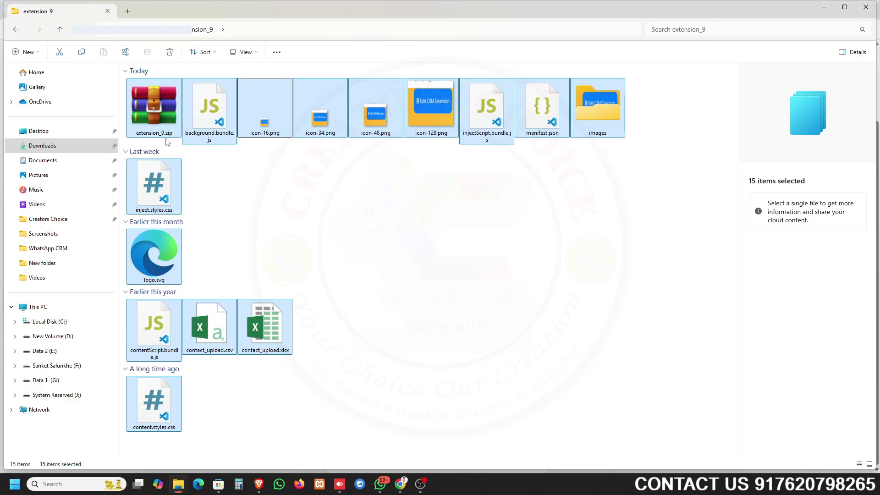
click(163, 135)
click(401, 484)
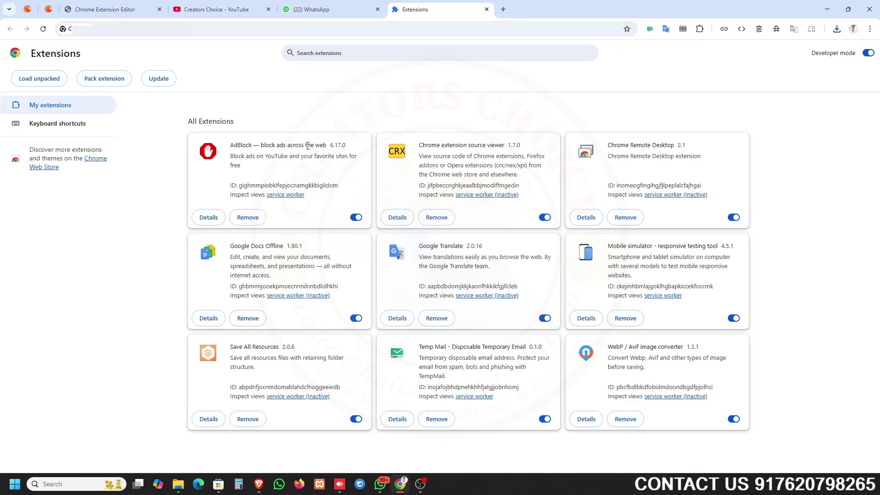
Step: Drag extension_9.zip from the extension_9 folder onto Chrome's Extensions page to install it
click(178, 484)
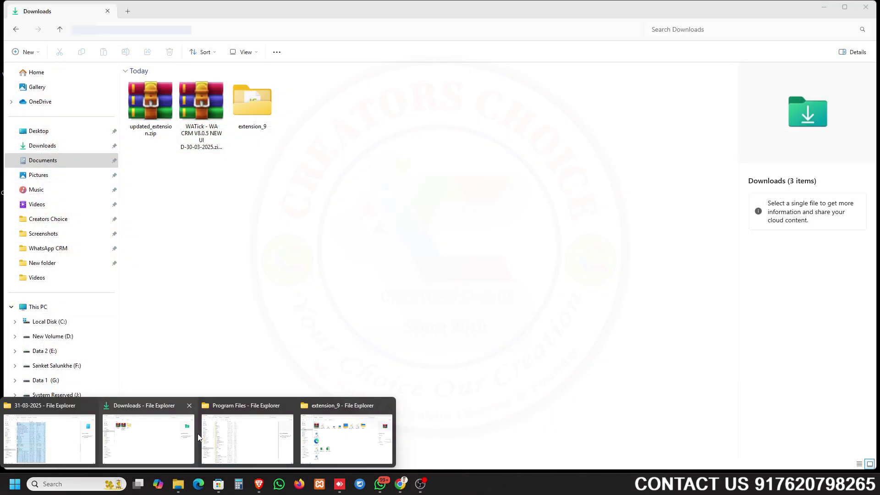
click(171, 432)
click(252, 117)
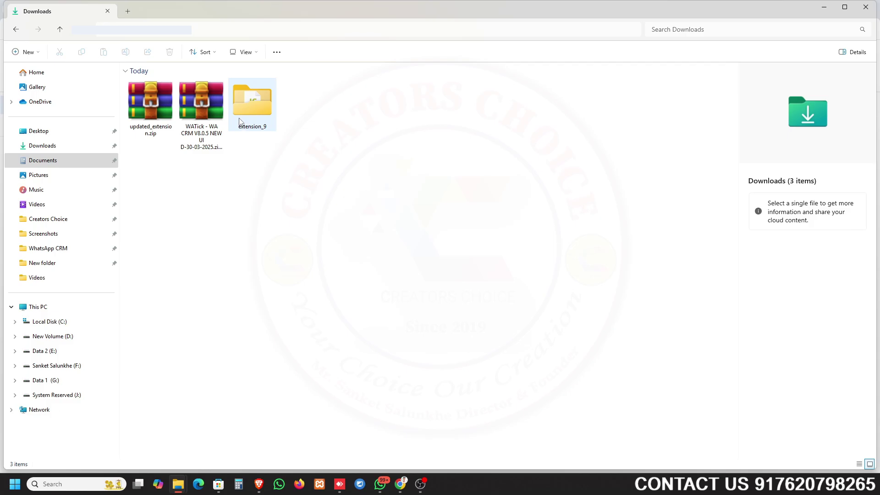
double_click(250, 110)
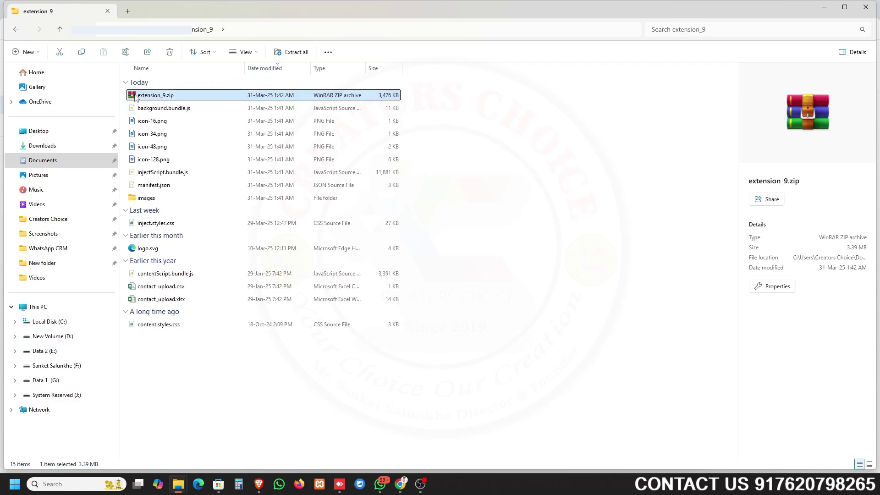
mouse_move(185, 96)
mouse_down()
mouse_move(383, 289)
mouse_move(396, 285)
mouse_up()
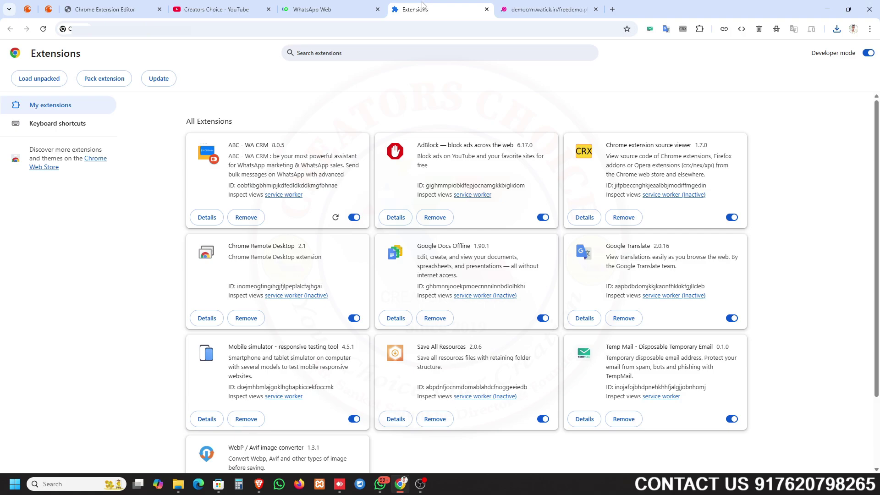
mouse_move(229, 146)
mouse_down()
mouse_move(270, 149)
mouse_move(213, 154)
mouse_move(271, 163)
mouse_up()
click(284, 159)
drag(269, 157, 230, 157)
click(230, 156)
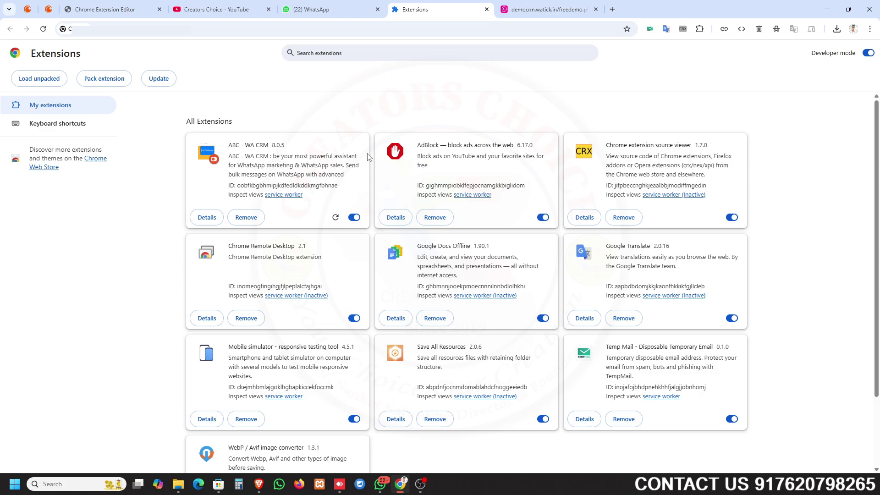